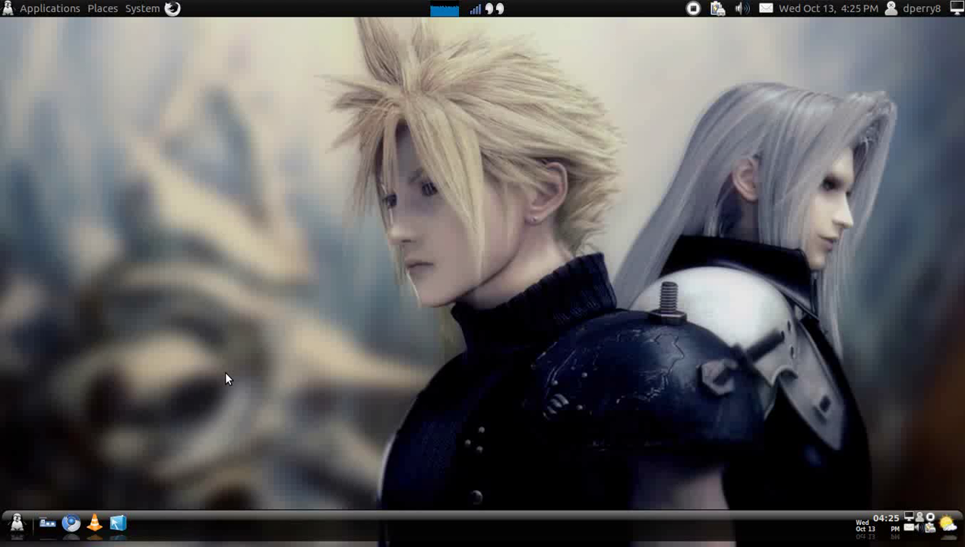
# Open the preferences of the Awn dock.
pyautogui.rightClick(344, 525)
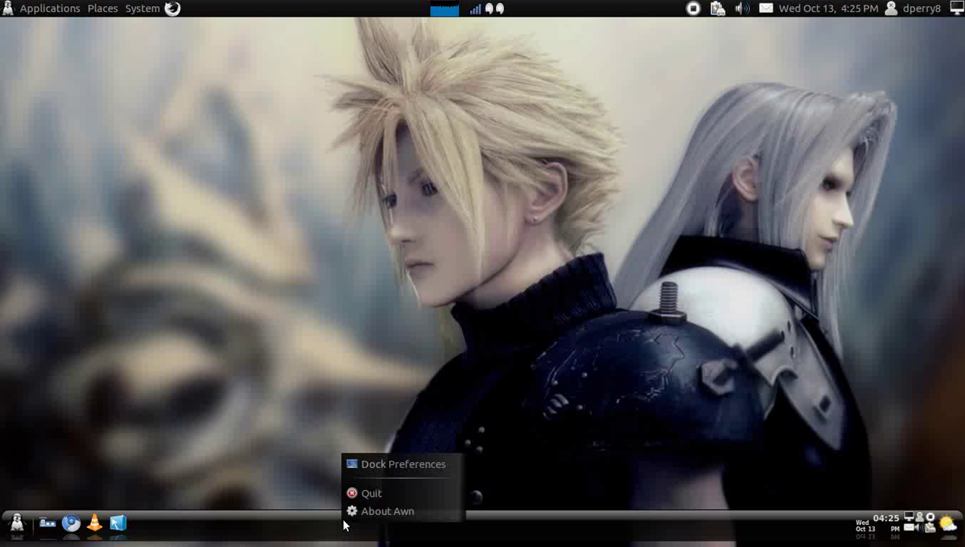
pyautogui.click(379, 464)
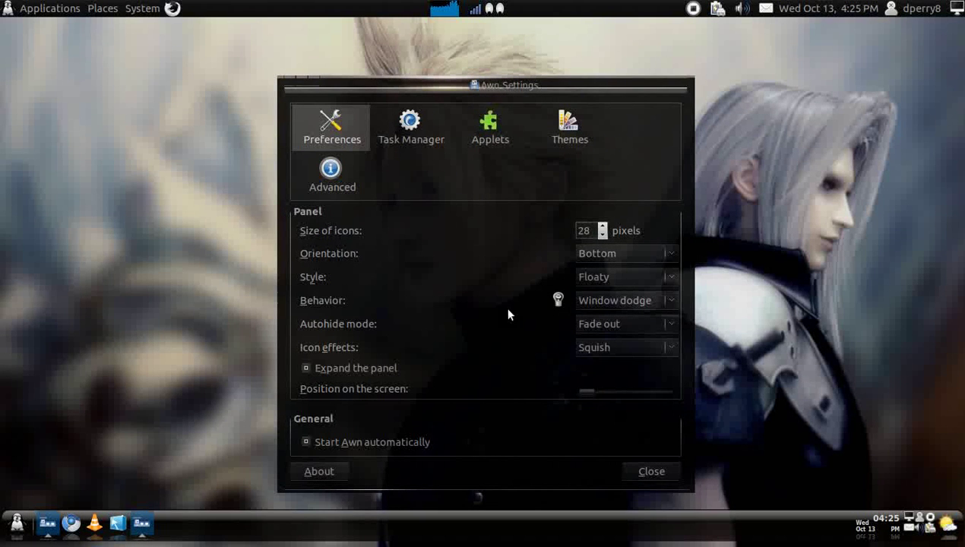
# Try the Top, Right and Left orientations for the dock and restore the Bottom orientation.
pyautogui.click(610, 256)
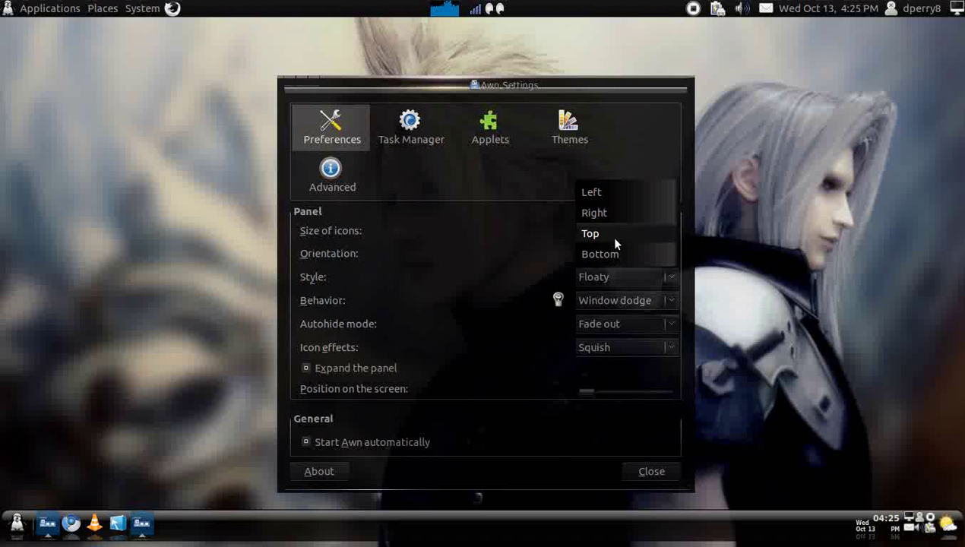
pyautogui.click(614, 241)
pyautogui.click(608, 251)
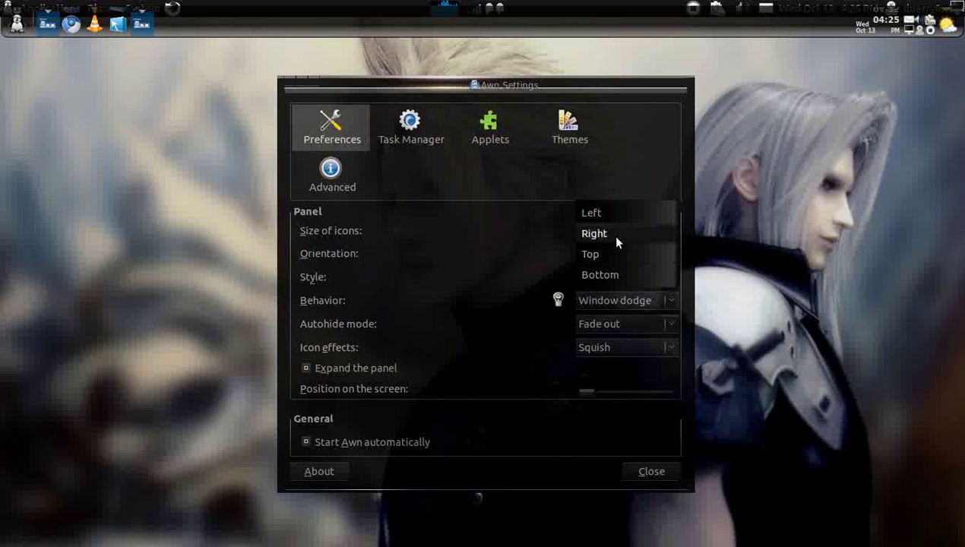
pyautogui.click(611, 234)
pyautogui.click(611, 247)
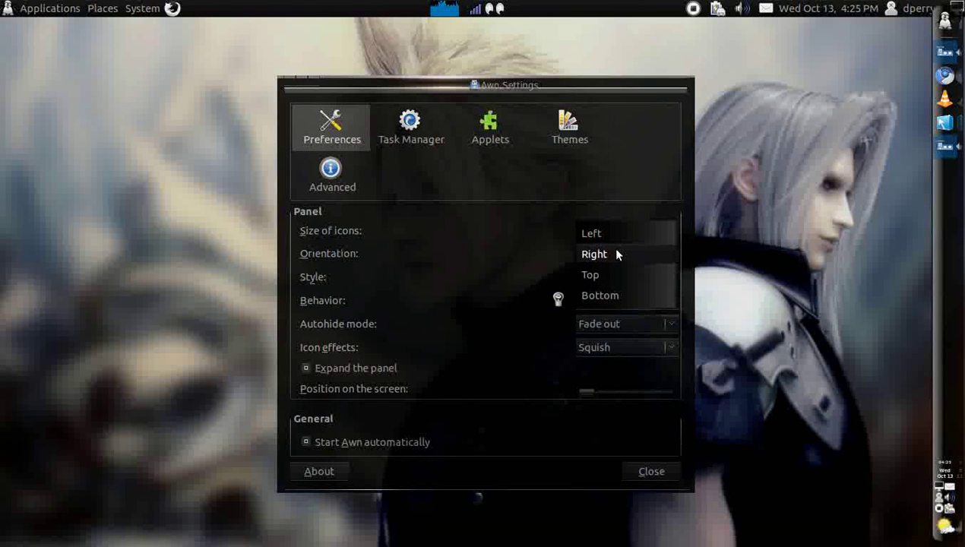
pyautogui.click(613, 236)
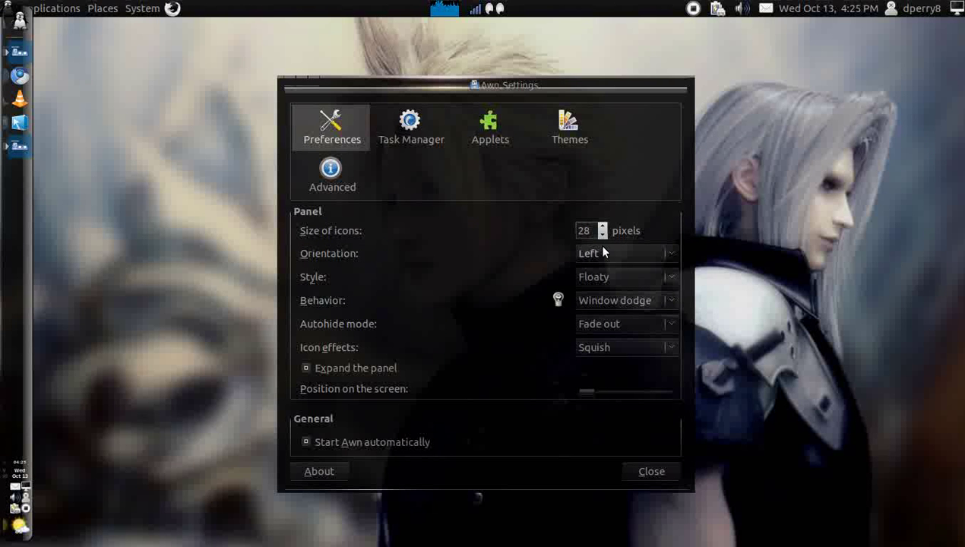
pyautogui.click(604, 253)
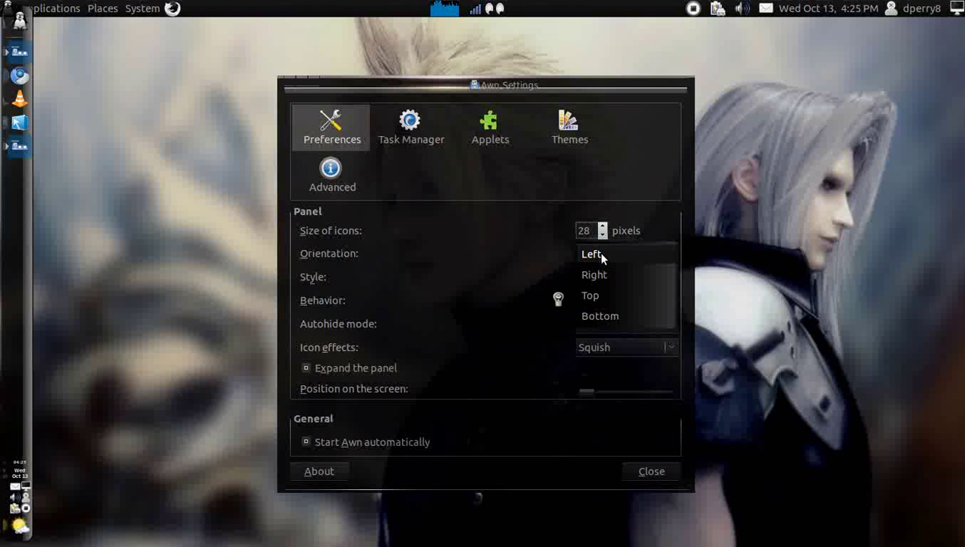
pyautogui.click(605, 310)
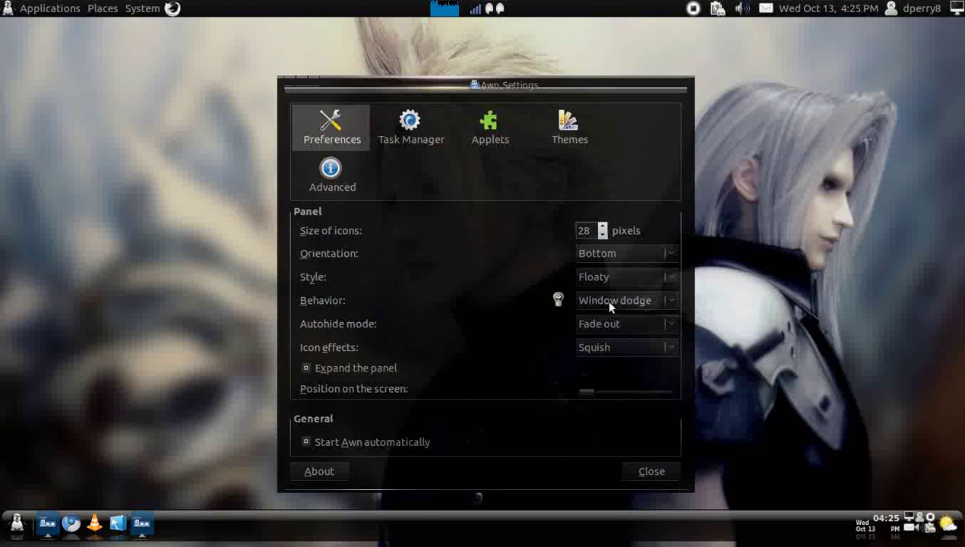
# Set the dock's style to Edgy.
pyautogui.click(605, 278)
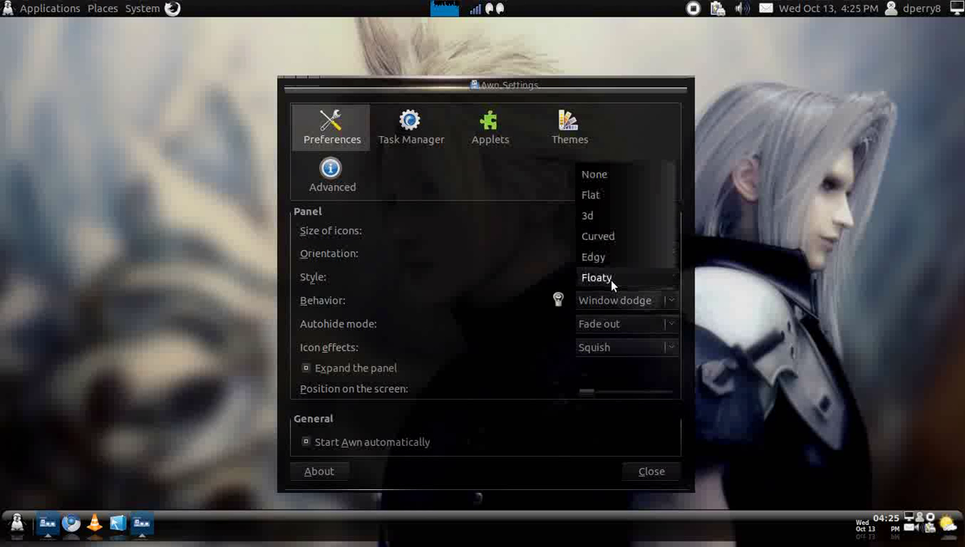
pyautogui.click(607, 259)
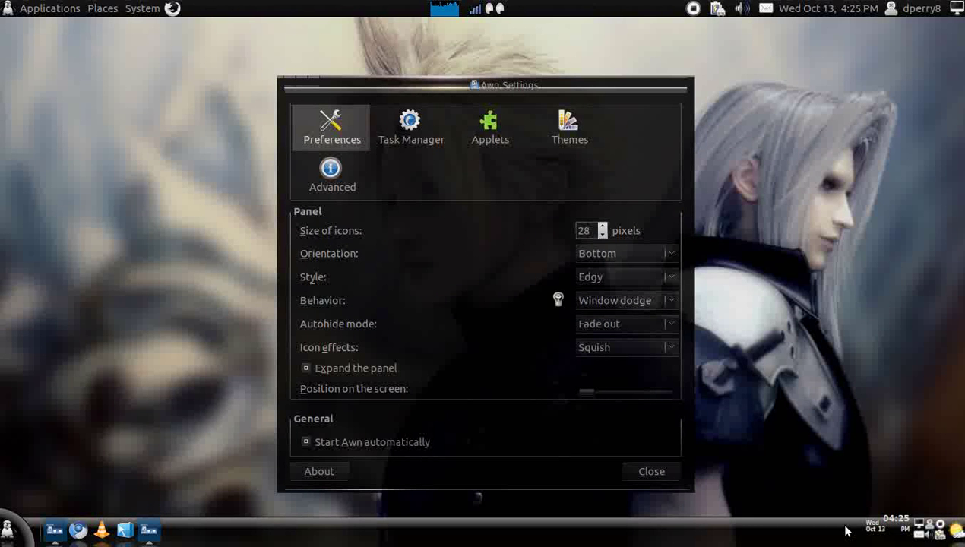
pyautogui.moveTo(957, 534)
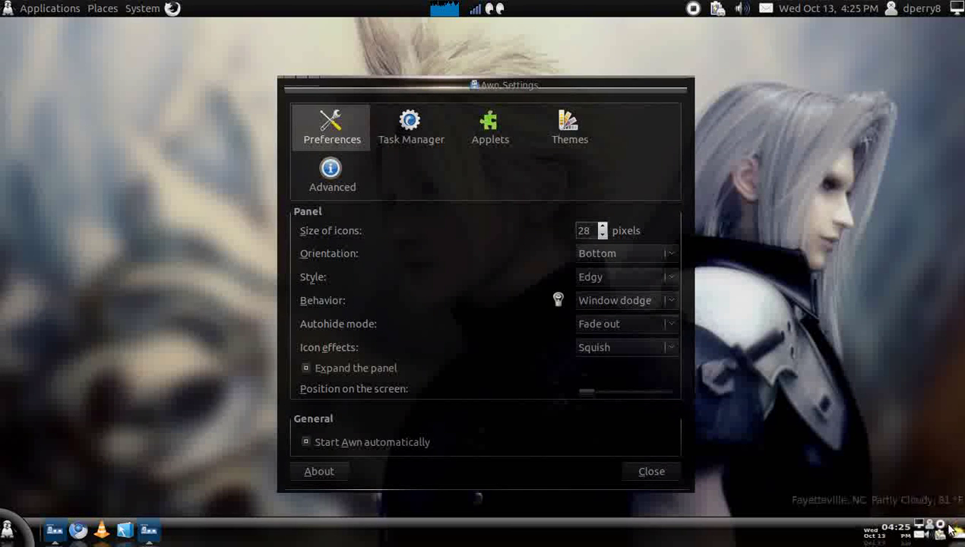
pyautogui.click(408, 135)
pyautogui.click(344, 130)
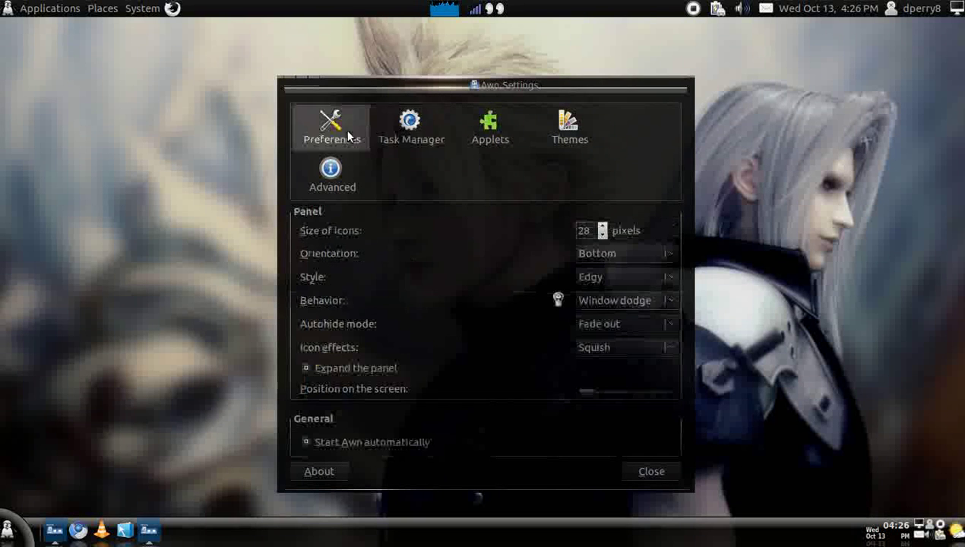
# Review the dock's autohide mode and behavior options, keeping Fade out and Window dodge.
pyautogui.click(620, 323)
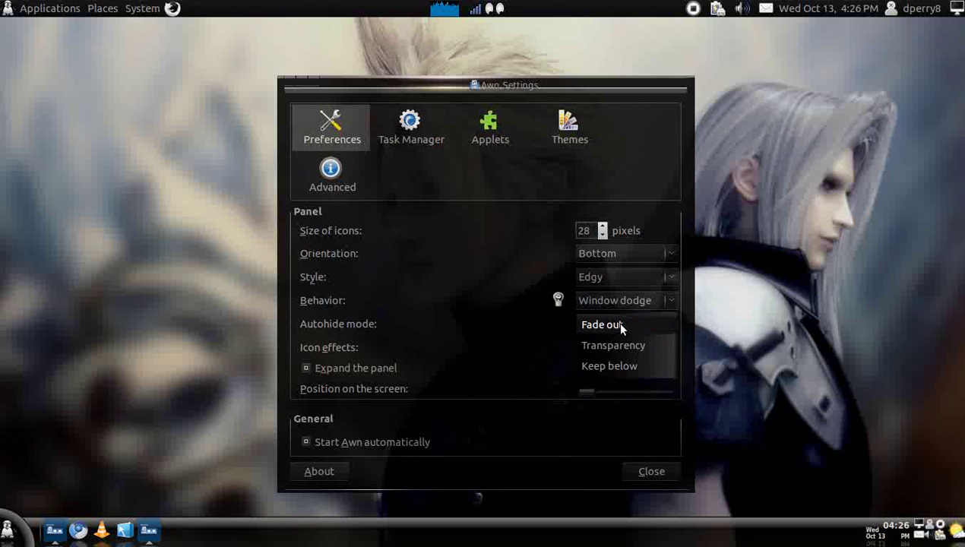
pyautogui.click(619, 334)
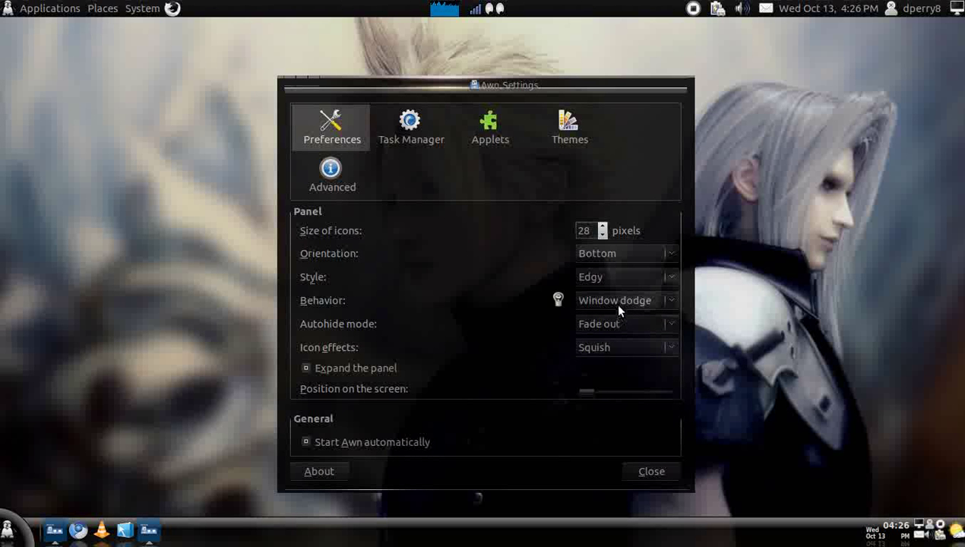
pyautogui.click(618, 304)
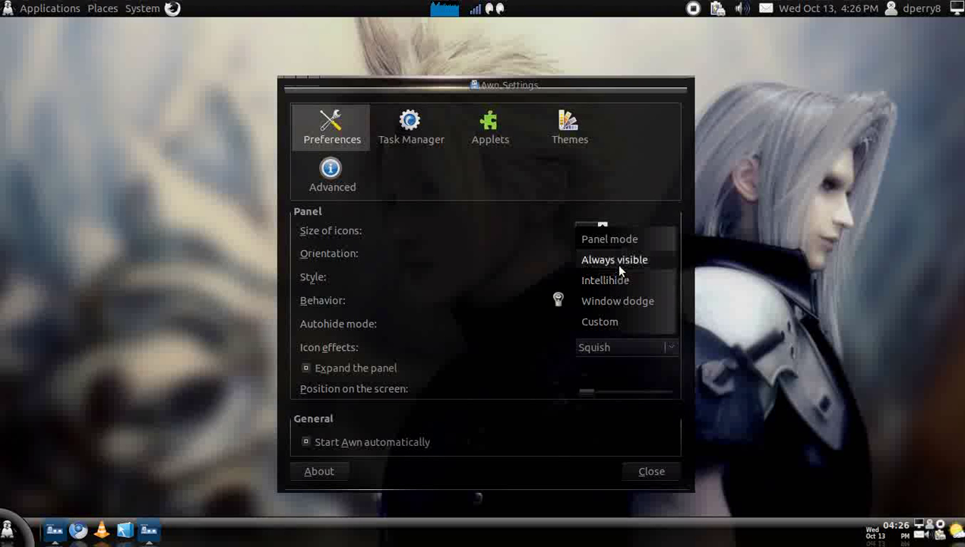
pyautogui.click(628, 304)
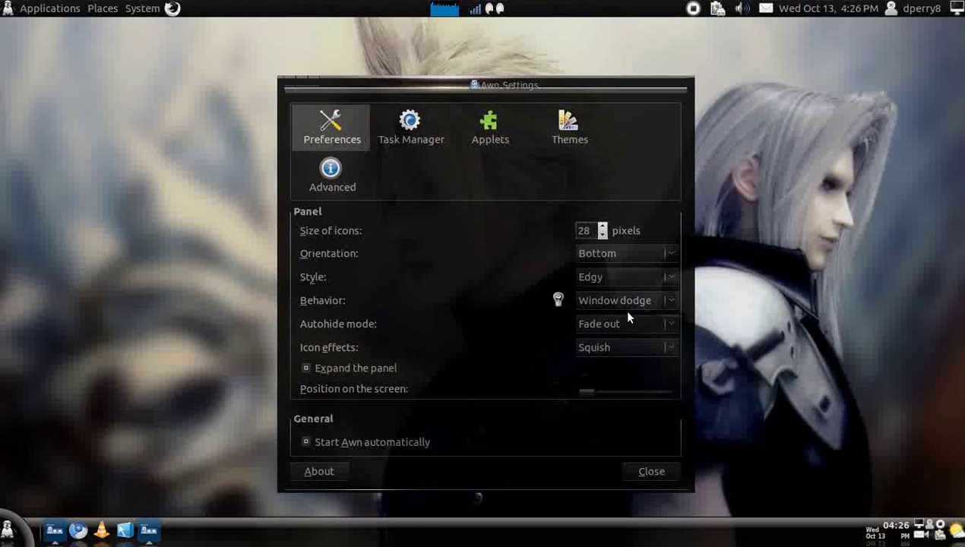
# Try the 3D Spotlight Turn icon effect on the dock and restore the Squish effect.
pyautogui.moveTo(536, 86)
pyautogui.mouseDown()
pyautogui.moveTo(537, 167)
pyautogui.moveTo(537, 80)
pyautogui.mouseUp()
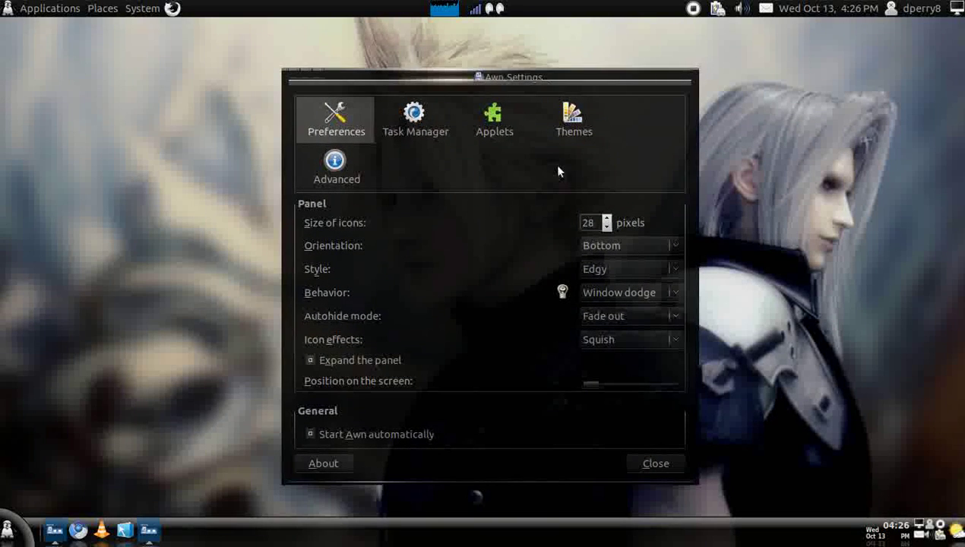
pyautogui.click(616, 341)
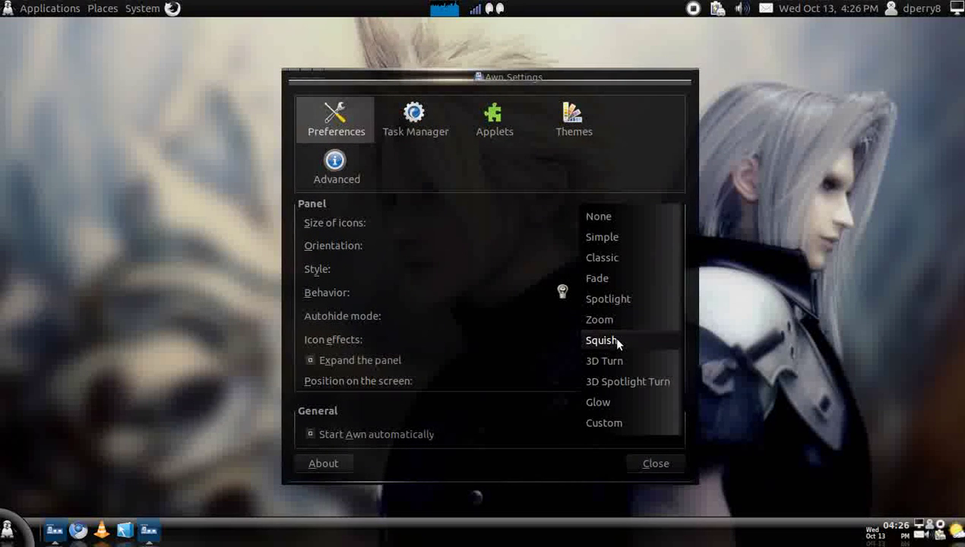
pyautogui.click(617, 343)
pyautogui.click(617, 346)
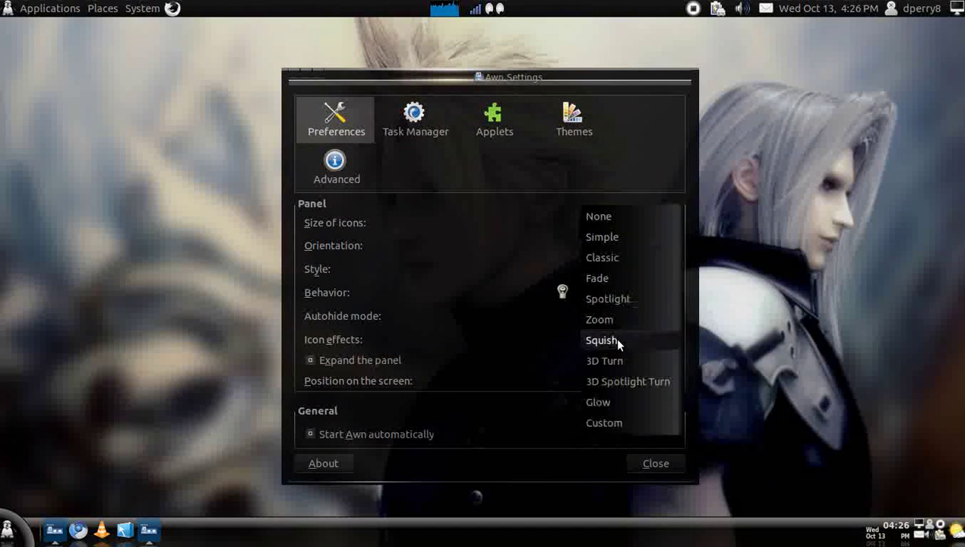
pyautogui.click(622, 393)
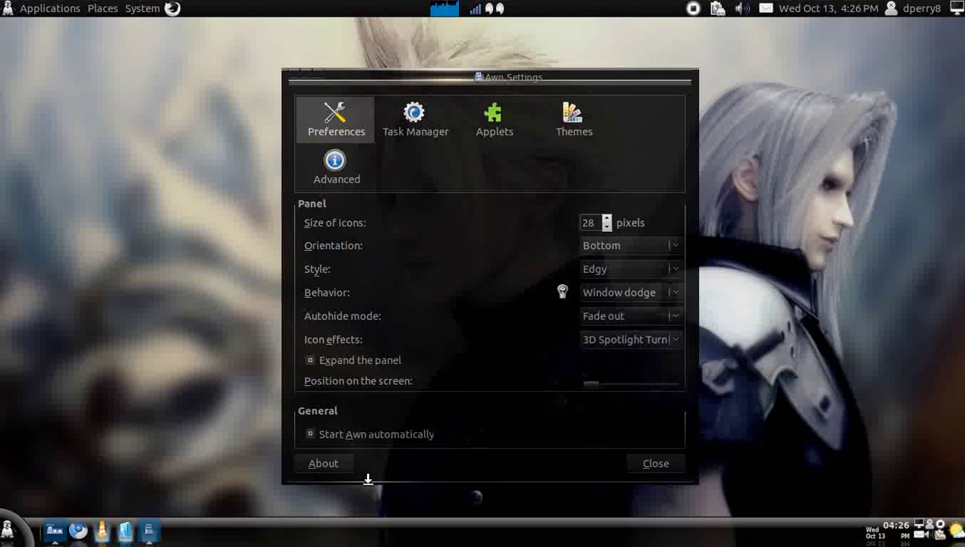
pyautogui.click(630, 341)
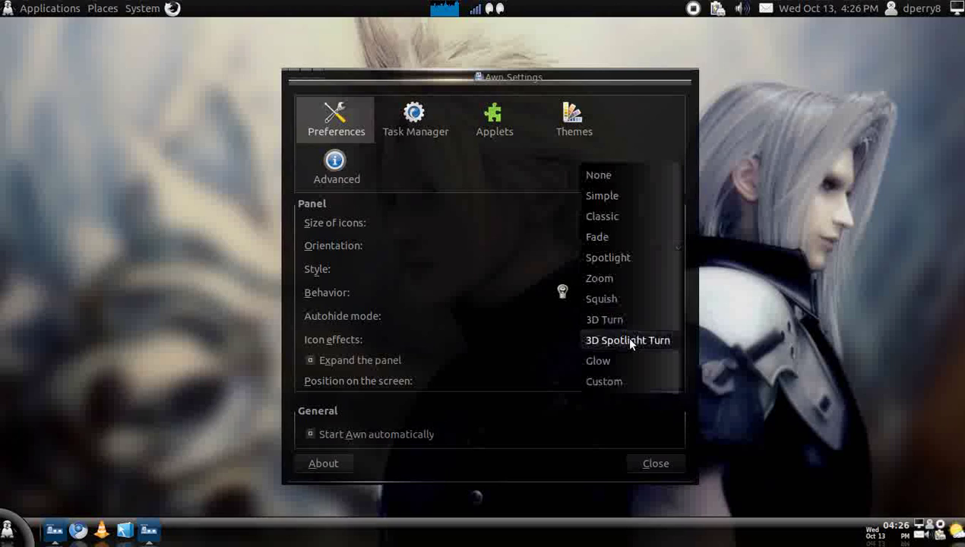
pyautogui.click(623, 297)
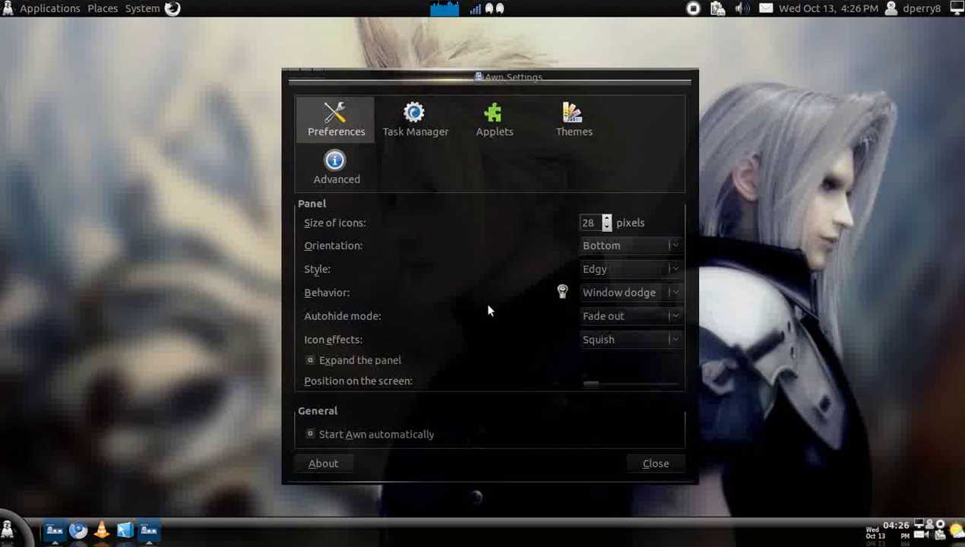
# Add Firefox Web Browser to the dock's task manager launchers and place it directly after Chromium Web Browser.
pyautogui.click(427, 133)
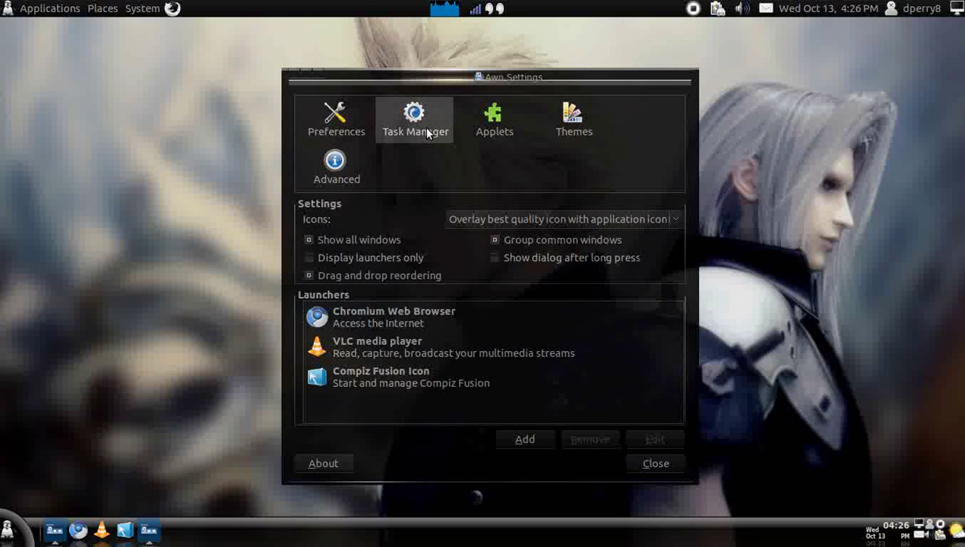
pyautogui.click(60, 9)
pyautogui.moveTo(53, 28)
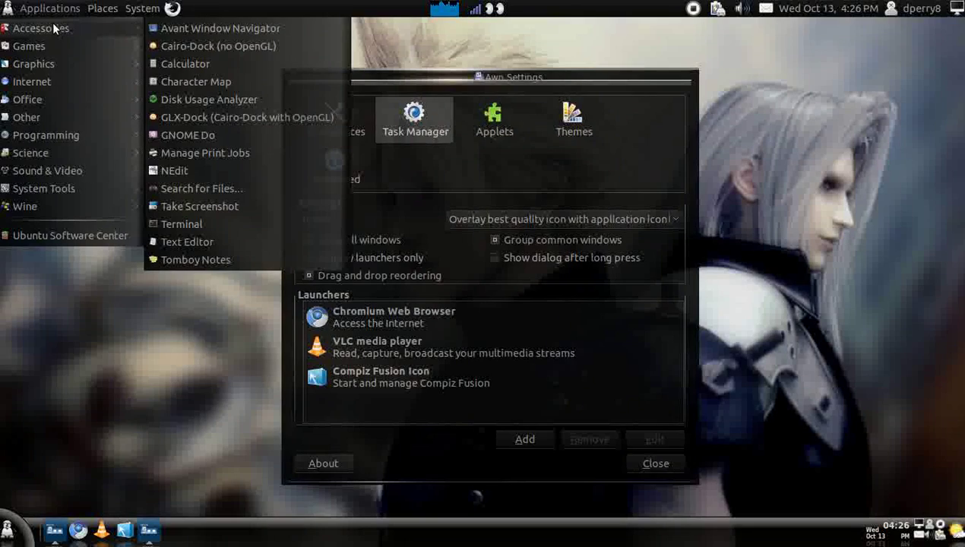
pyautogui.moveTo(53, 47)
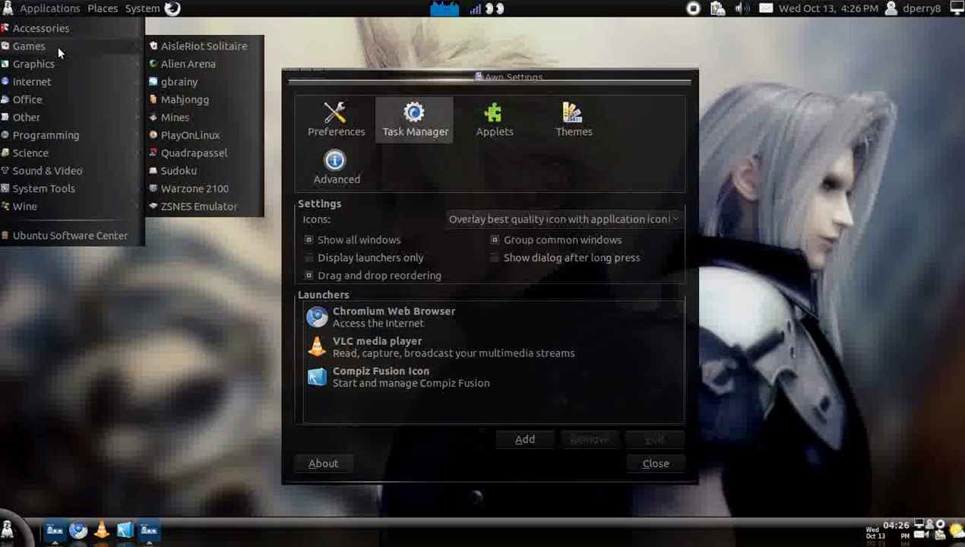
pyautogui.moveTo(95, 77)
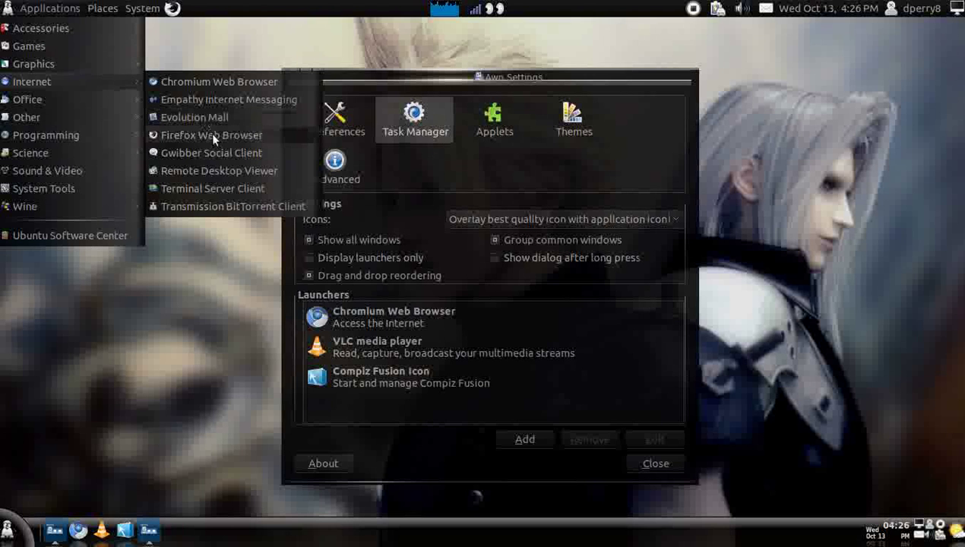
pyautogui.moveTo(211, 134); pyautogui.dragTo(429, 334)
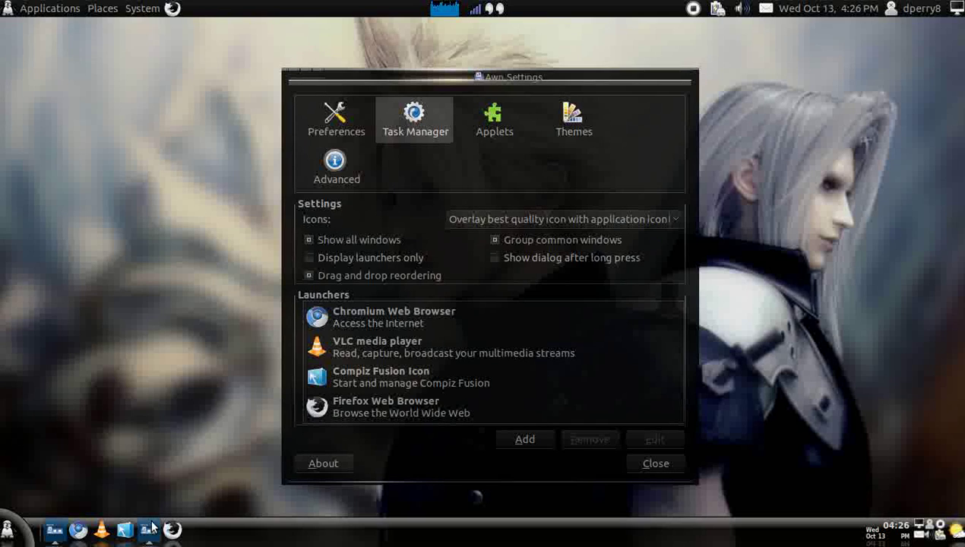
pyautogui.moveTo(400, 400); pyautogui.dragTo(392, 342)
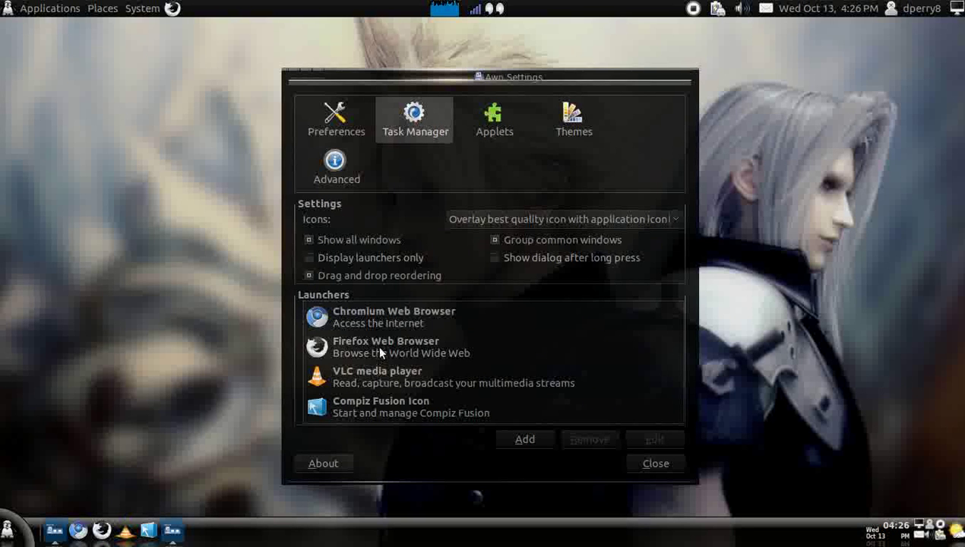
# Show the dock's applet settings and launch Synaptic Package Manager, authenticating with the account password.
pyautogui.click(483, 141)
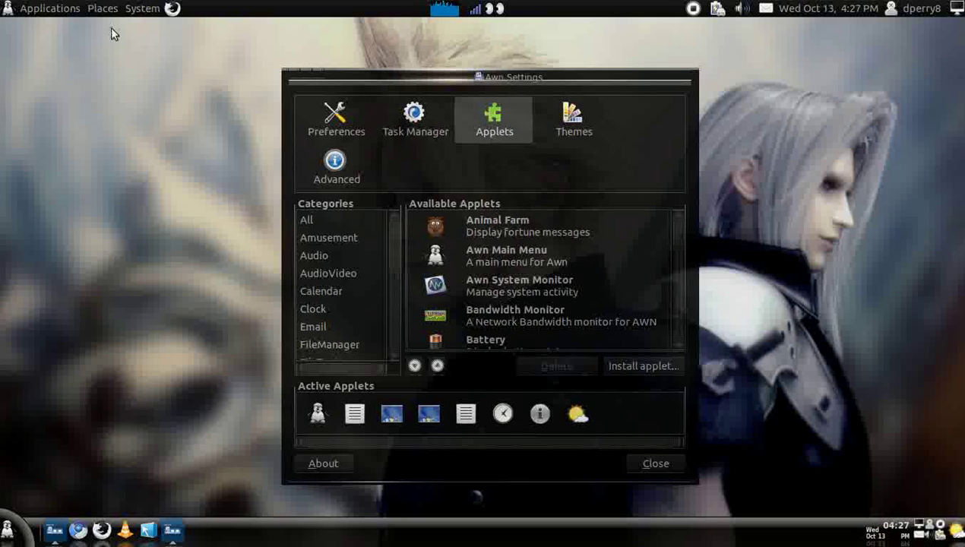
pyautogui.click(161, 9)
pyautogui.moveTo(146, 43)
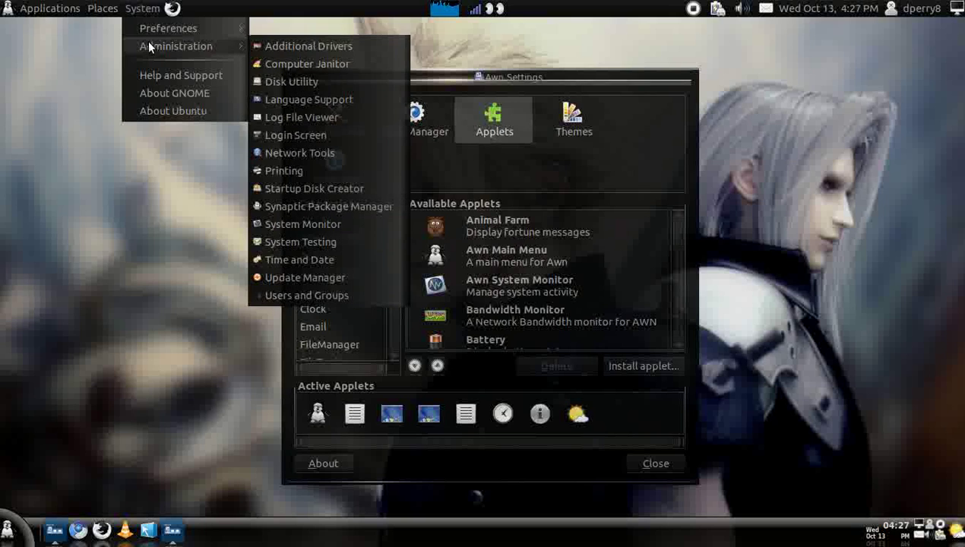
pyautogui.click(329, 206)
pyautogui.write('••••••••')
pyautogui.press('Return')
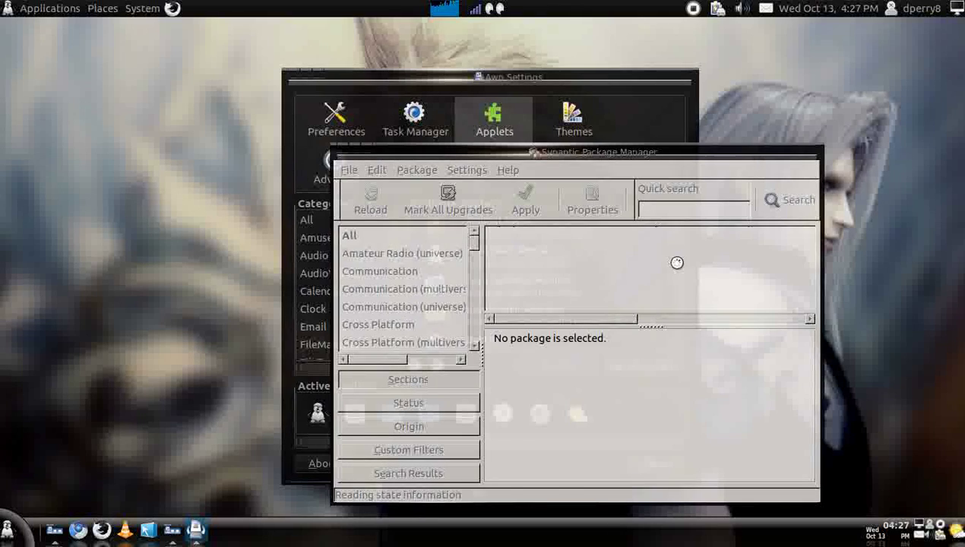
# Search the packages for "awn" and examine the awn-applets-python-extras description and the other matching packages.
pyautogui.write('awn')
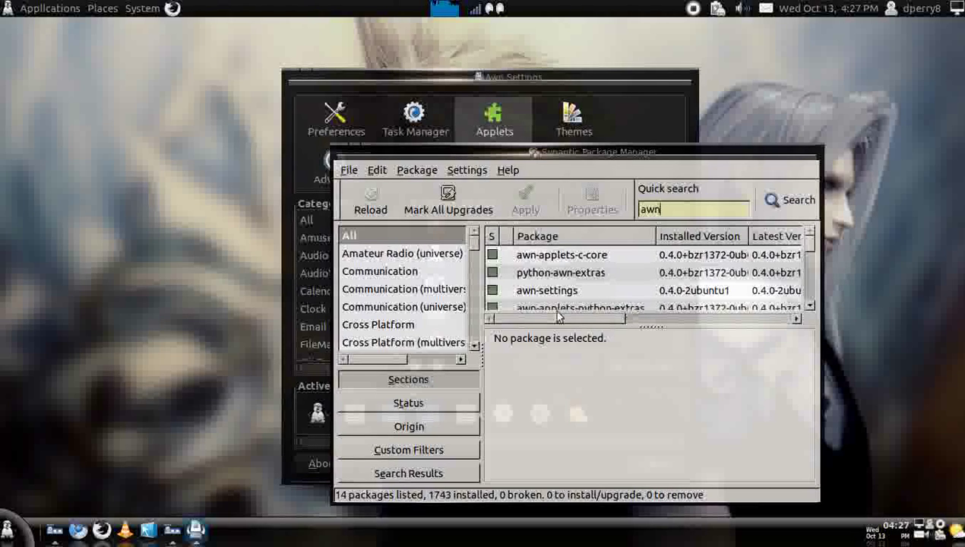
pyautogui.click(593, 306)
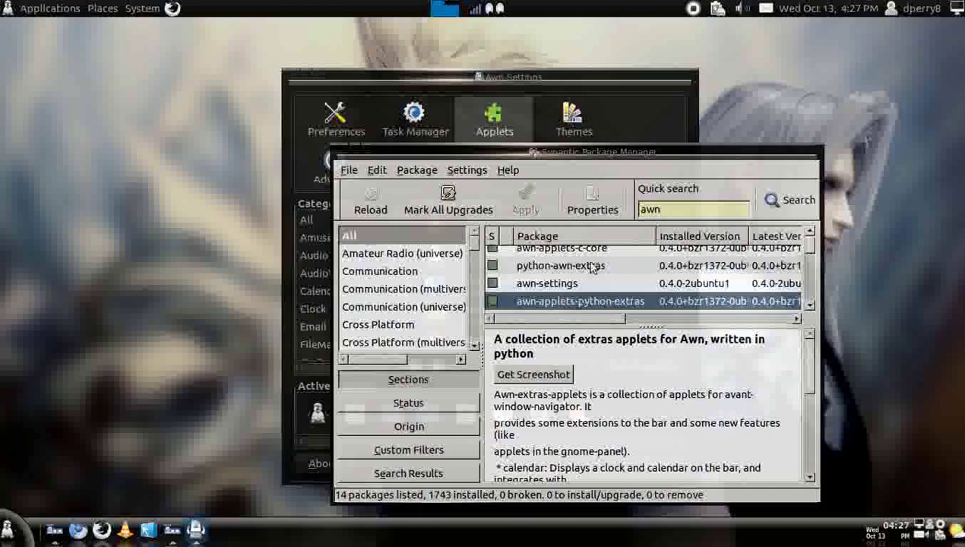
pyautogui.scroll(-2, 592, 266)
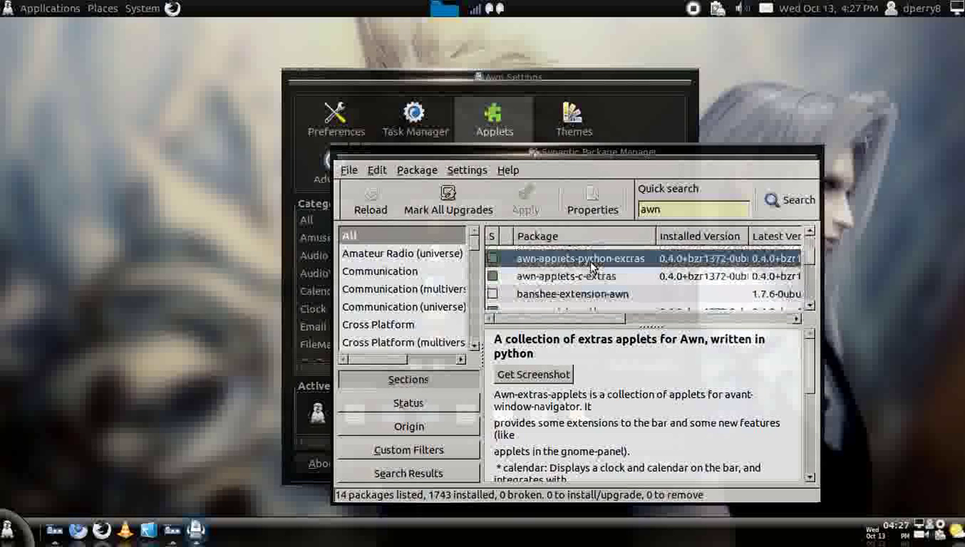
pyautogui.scroll(-1, 594, 264)
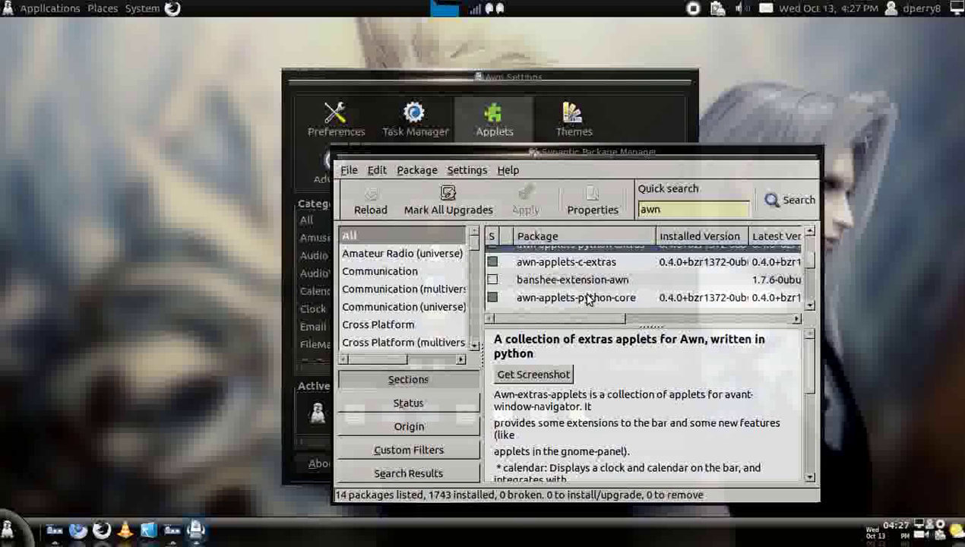
# Close Synaptic Package Manager and look over the first available applets in the dock settings.
pyautogui.click(344, 154)
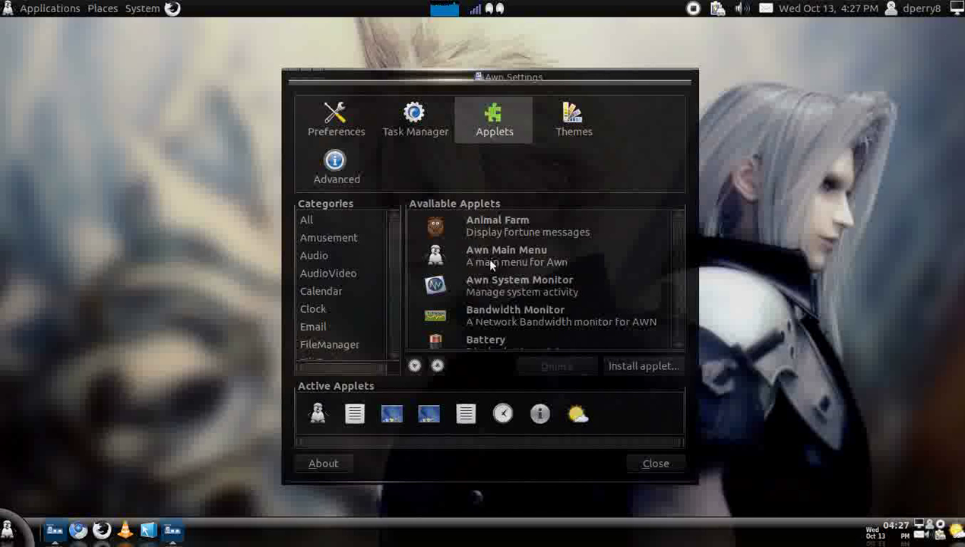
pyautogui.scroll(-3, 494, 262)
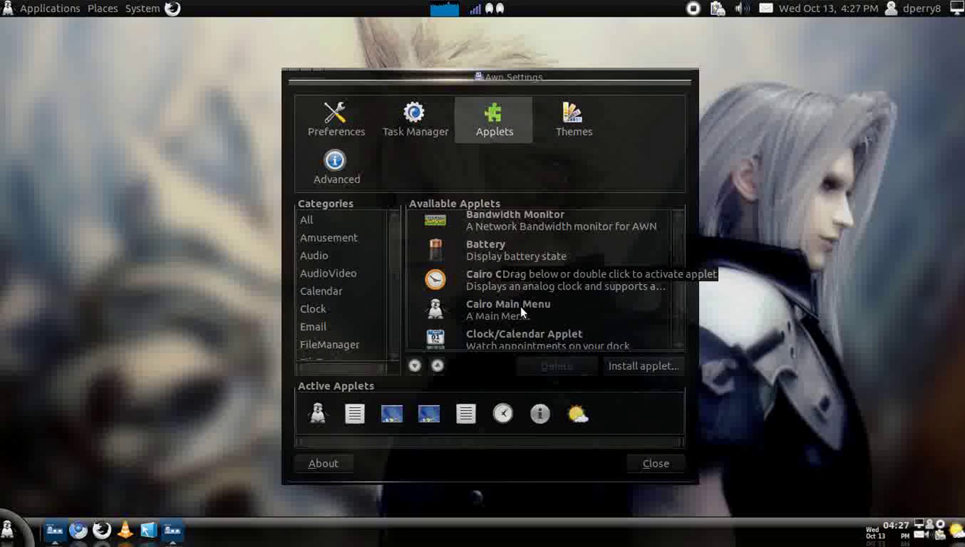
pyautogui.scroll(3, 458, 313)
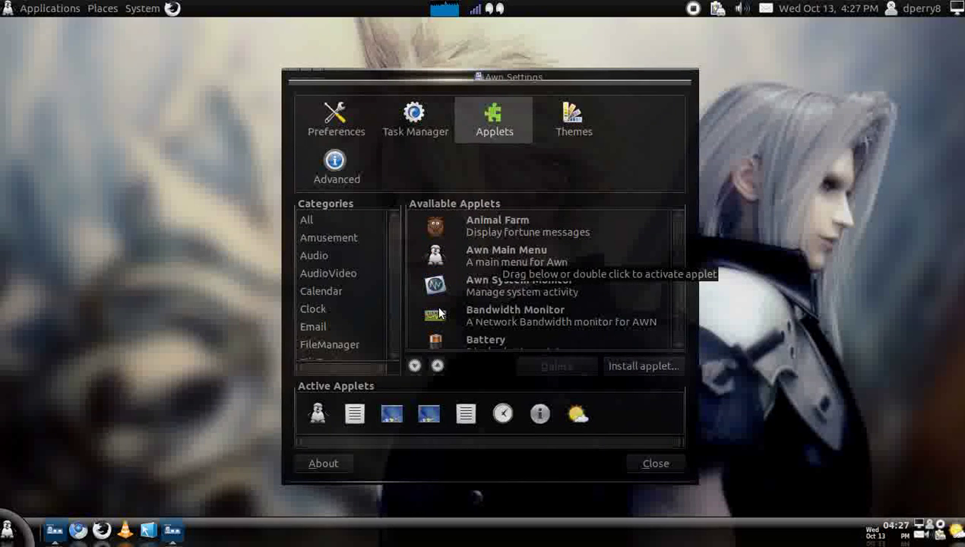
# Compare the dock's main menu with the desktop panel's Applications menu and close both.
pyautogui.click(7, 526)
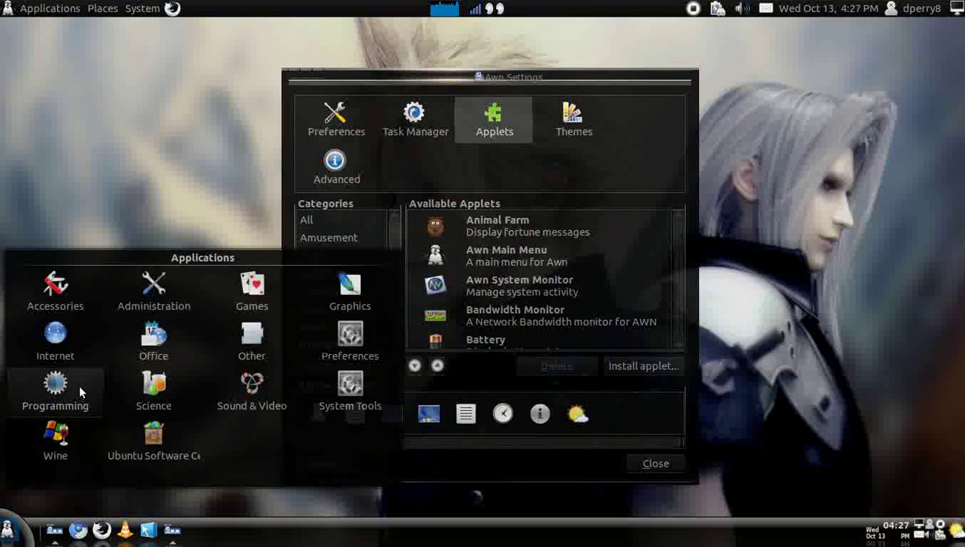
pyautogui.click(61, 50)
pyautogui.click(53, 11)
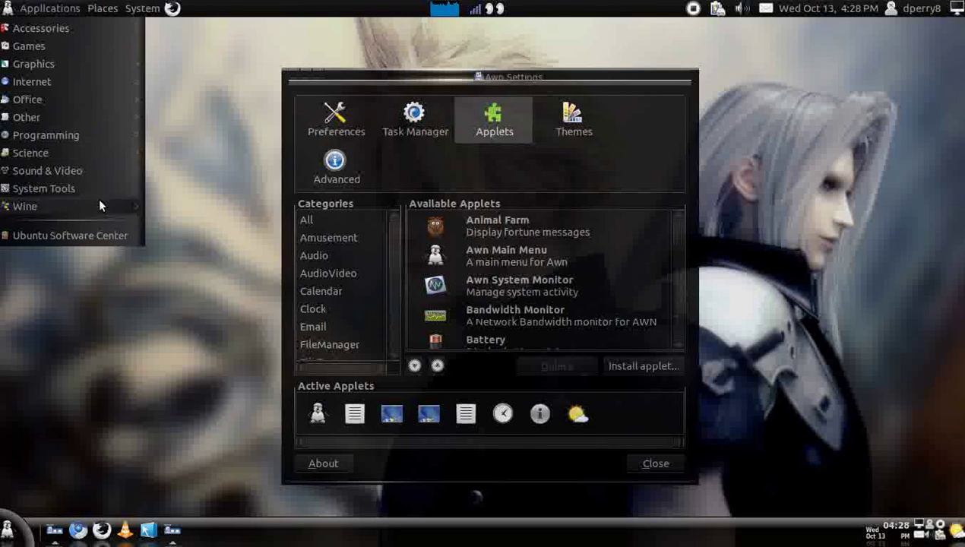
pyautogui.click(255, 175)
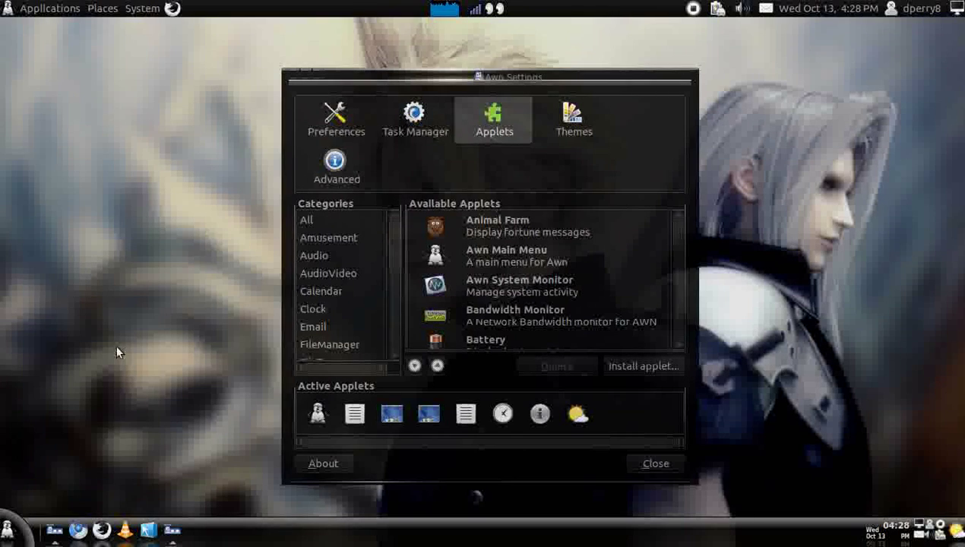
# View the Office category in the dock's main menu, return to the category overview and close the menu.
pyautogui.click(6, 532)
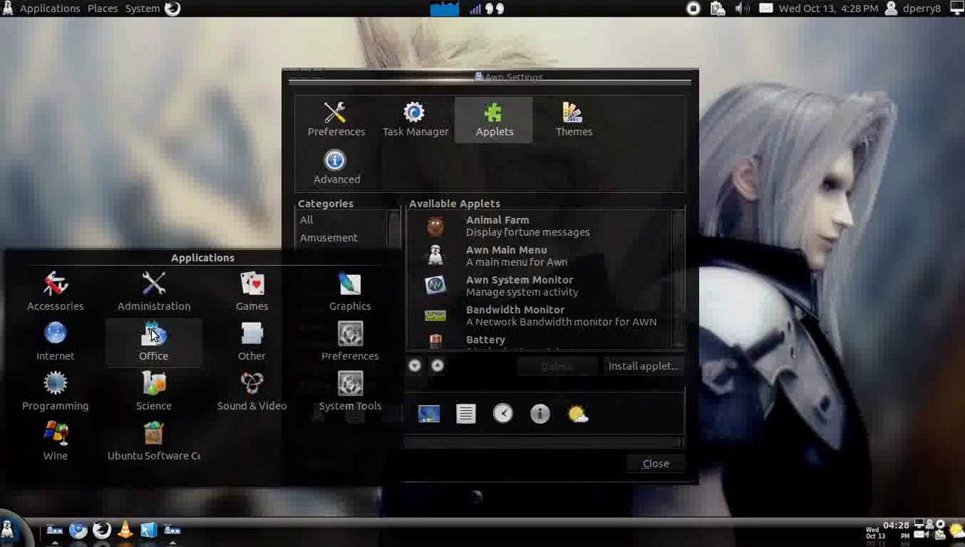
pyautogui.click(167, 340)
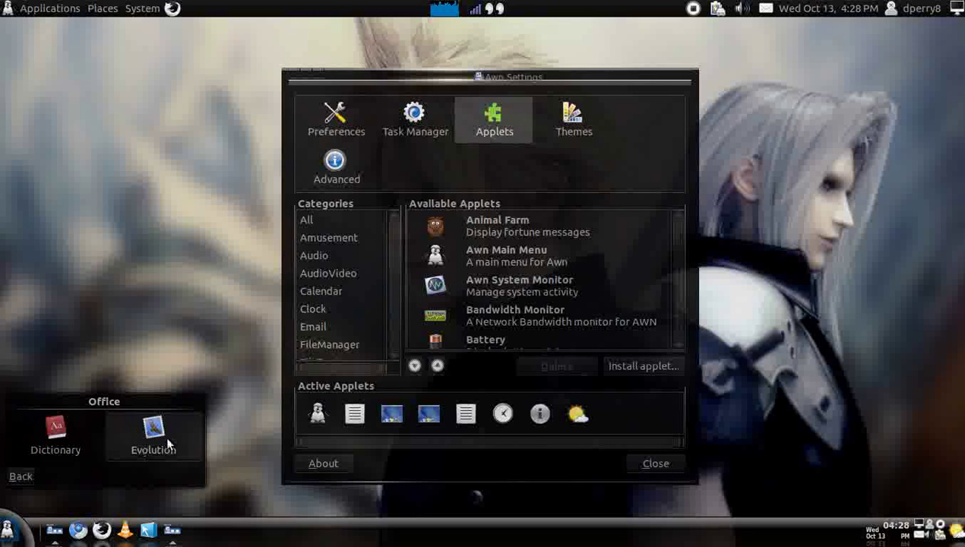
pyautogui.click(35, 466)
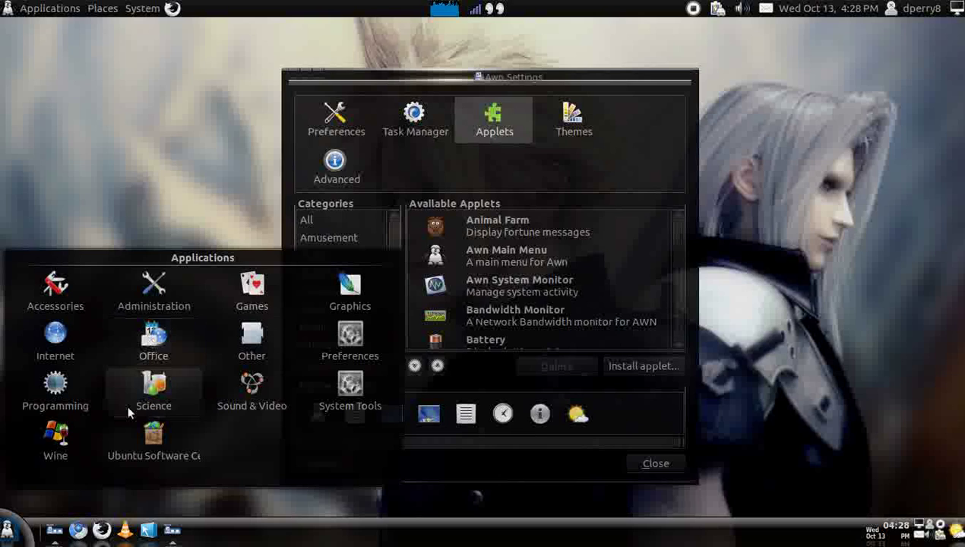
pyautogui.click(158, 222)
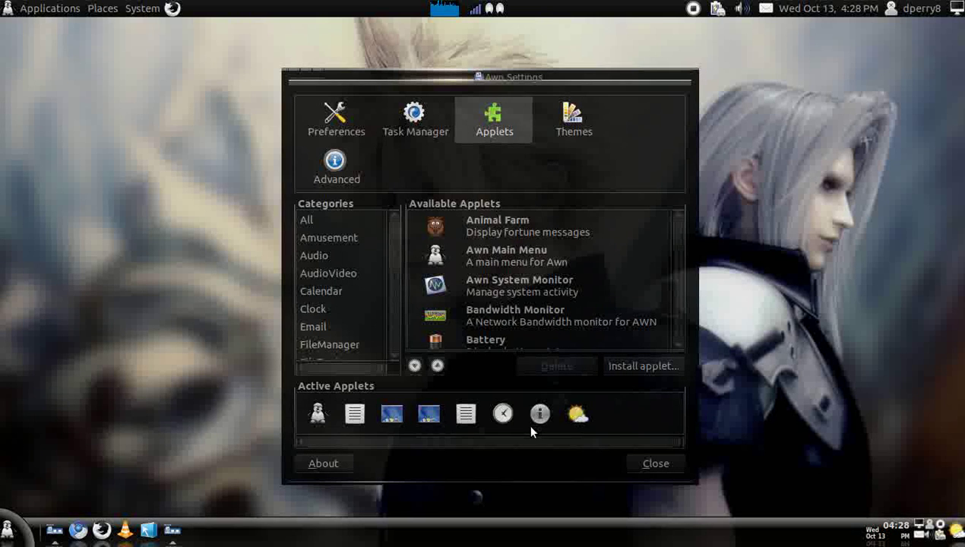
# Review the dock's task manager launchers and return to the applet settings.
pyautogui.click(423, 134)
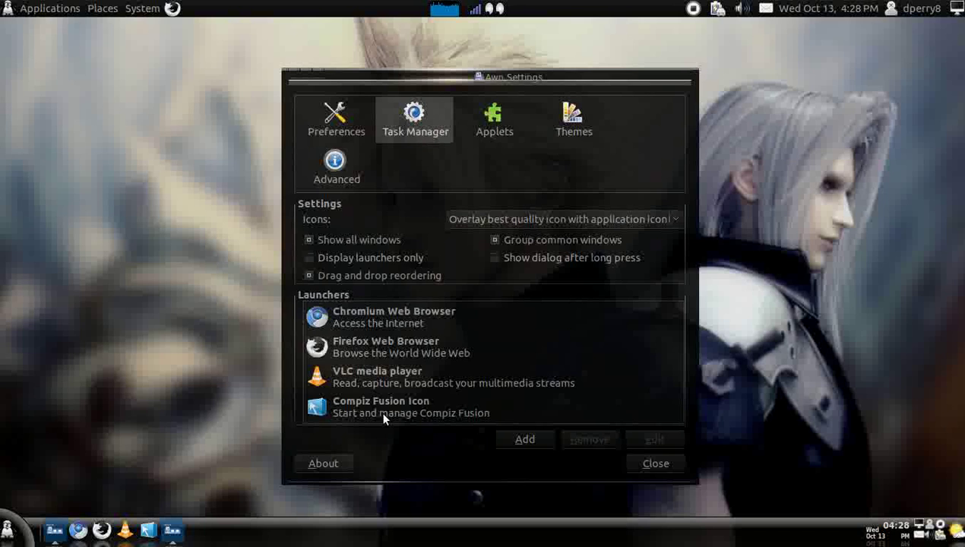
pyautogui.click(488, 137)
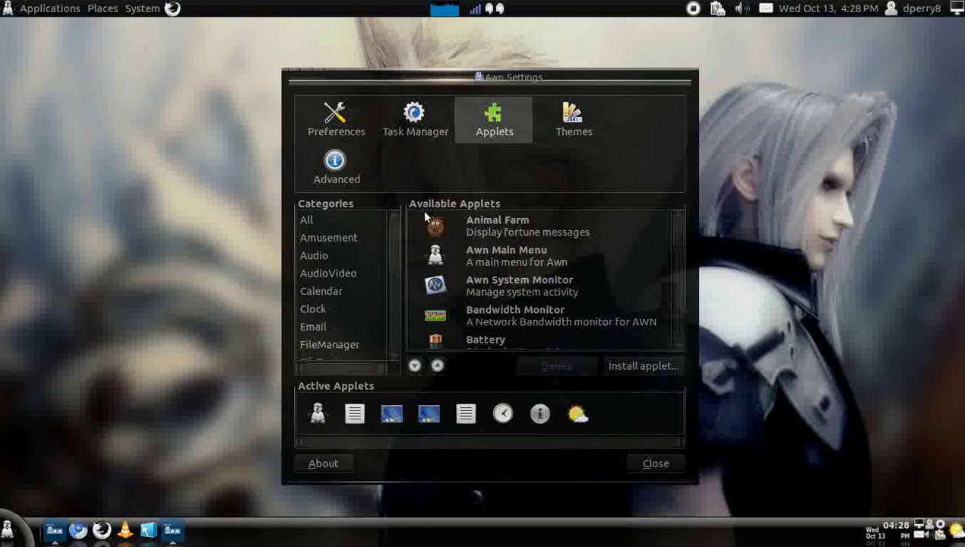
pyautogui.click(405, 139)
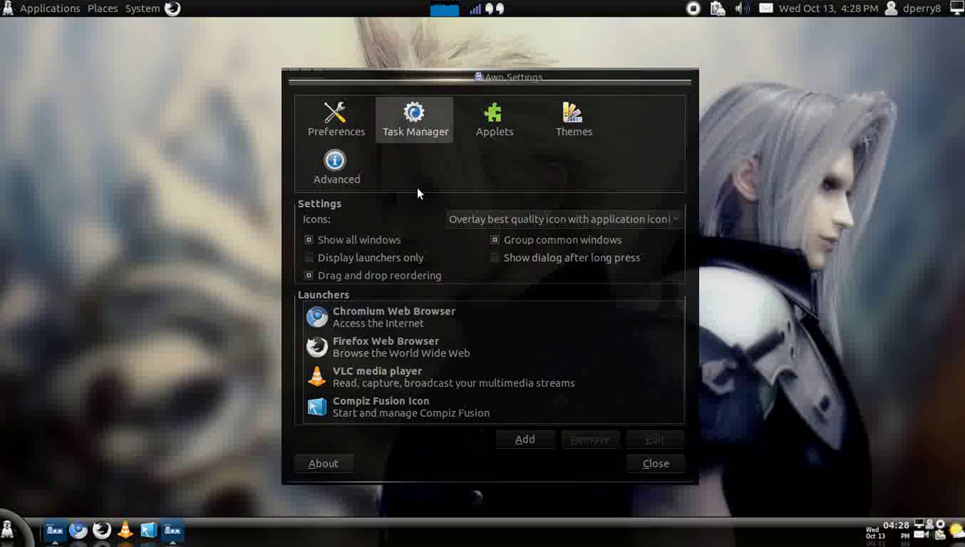
pyautogui.click(478, 130)
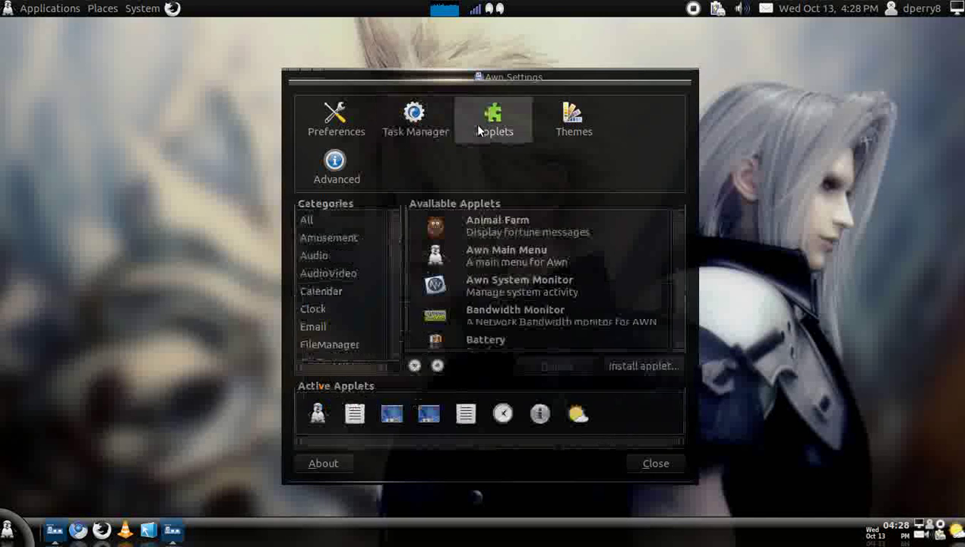
# Remove the Expander applet located directly before the clock from the active applets.
pyautogui.click(465, 413)
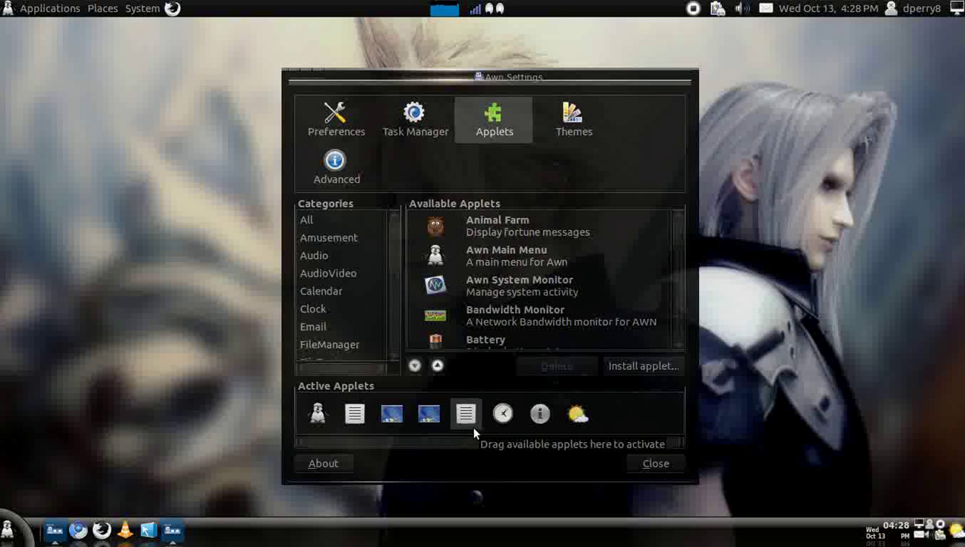
pyautogui.click(439, 369)
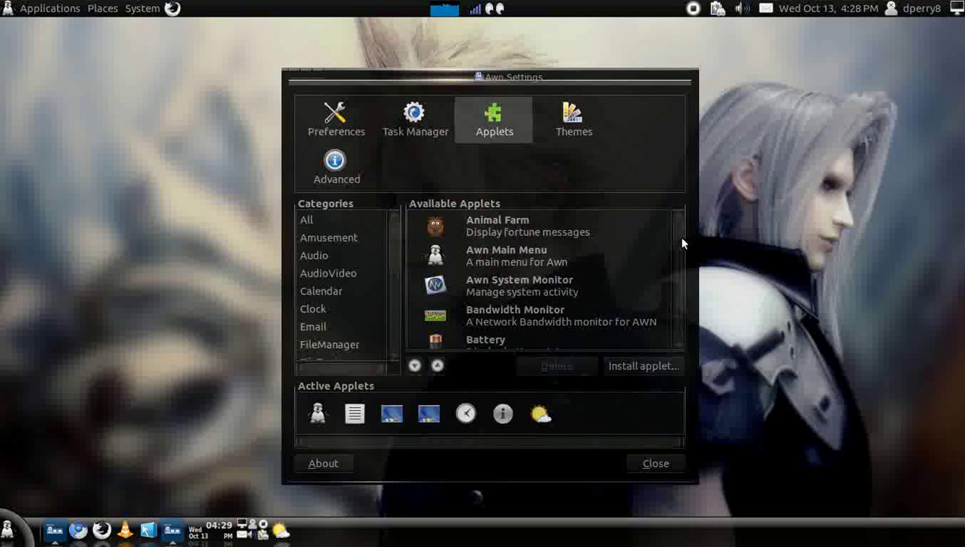
# Activate the Expander applet again and place it directly before the clock among the active applets.
pyautogui.moveTo(683, 242)
pyautogui.mouseDown()
pyautogui.moveTo(683, 311)
pyautogui.moveTo(682, 246)
pyautogui.mouseUp()
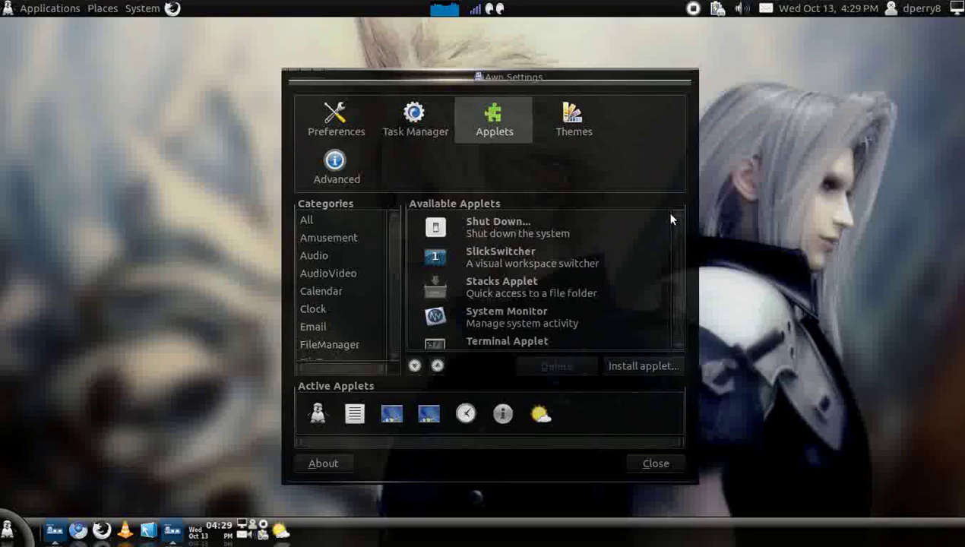
pyautogui.scroll(5, 678, 219)
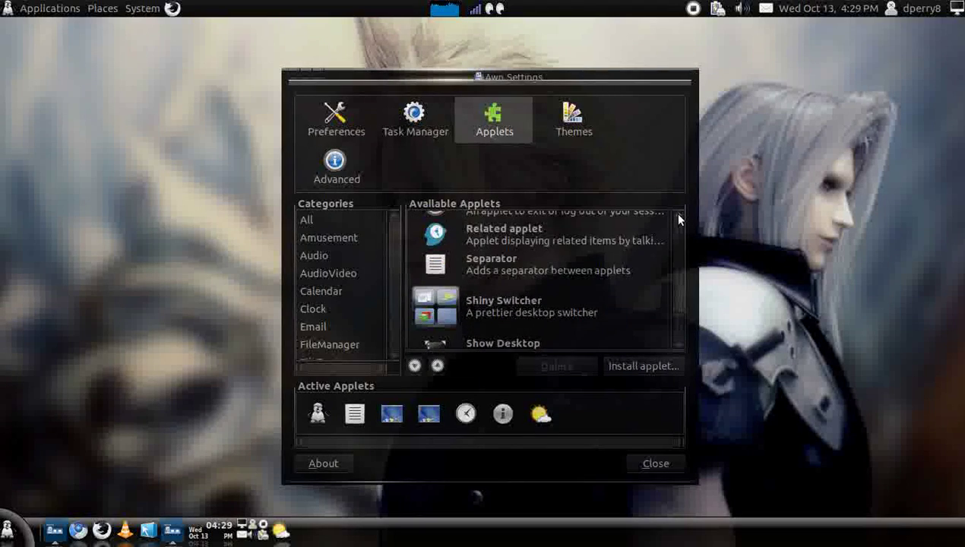
pyautogui.scroll(8, 679, 219)
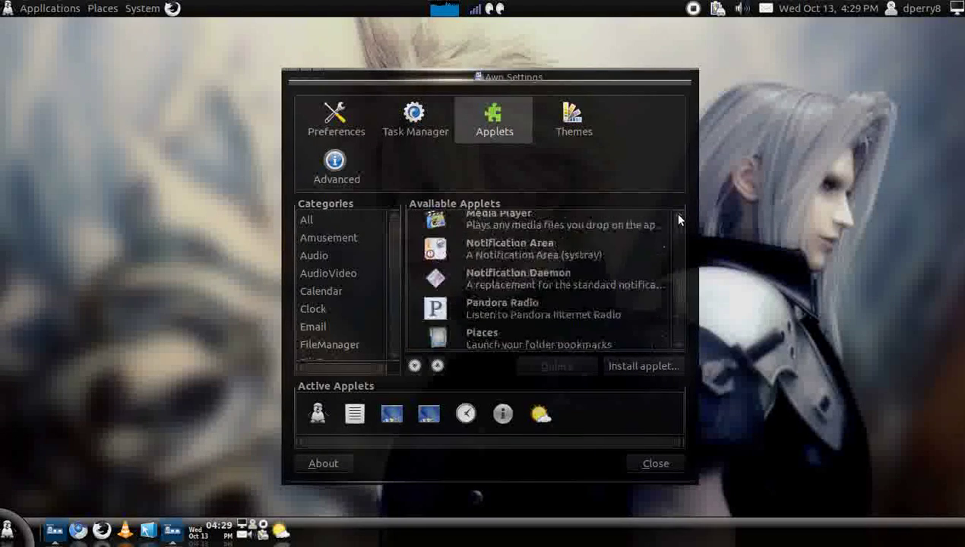
pyautogui.scroll(7, 679, 218)
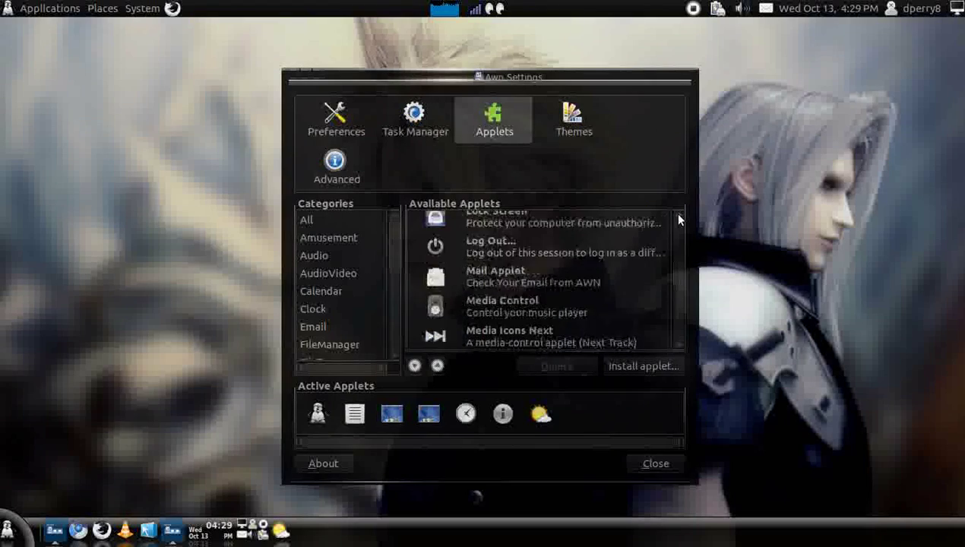
pyautogui.scroll(7, 679, 219)
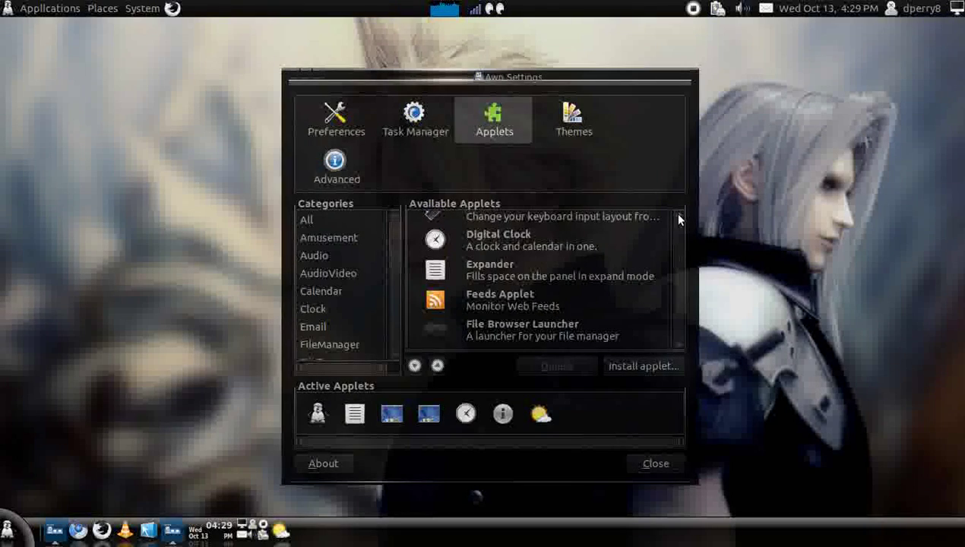
pyautogui.click(494, 275)
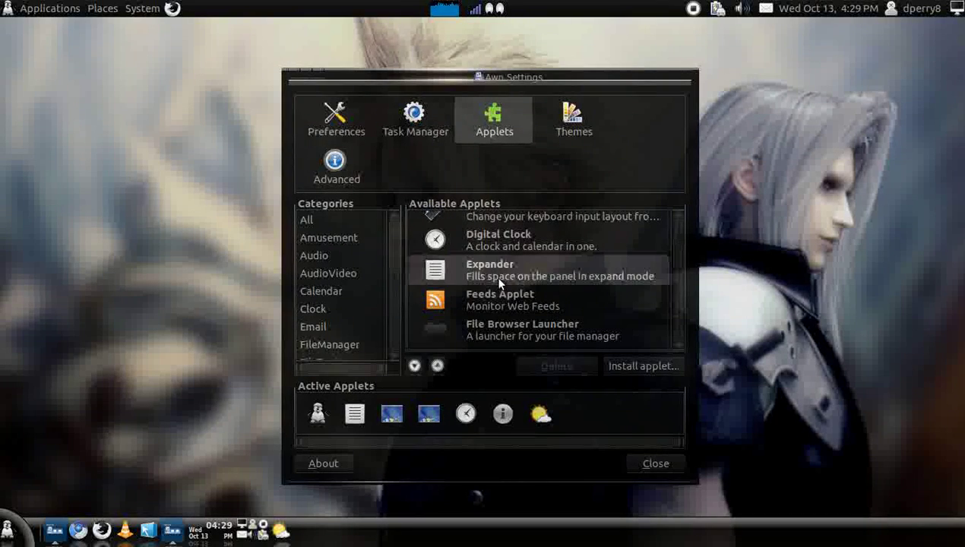
pyautogui.click(414, 365)
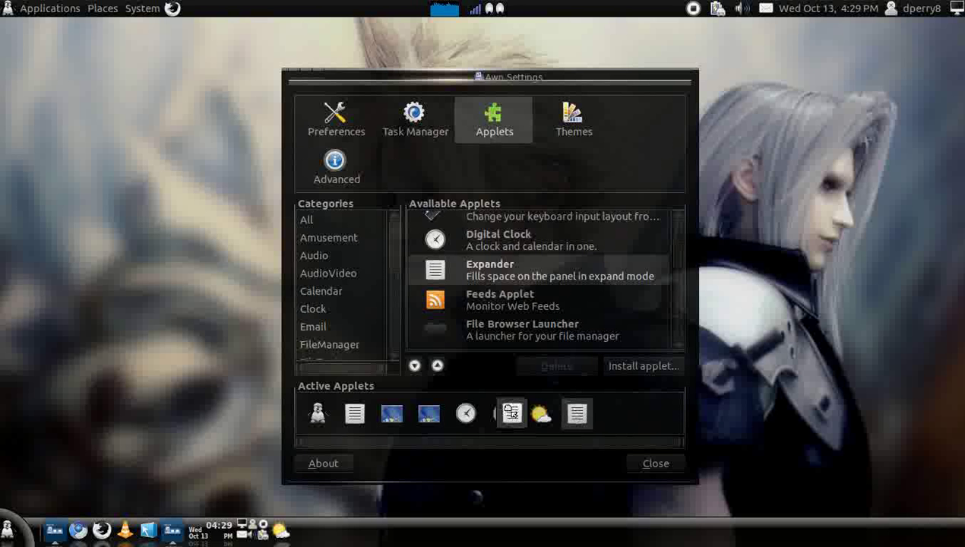
pyautogui.moveTo(470, 413)
pyautogui.mouseDown()
pyautogui.moveTo(448, 414)
pyautogui.moveTo(465, 413)
pyautogui.mouseUp()
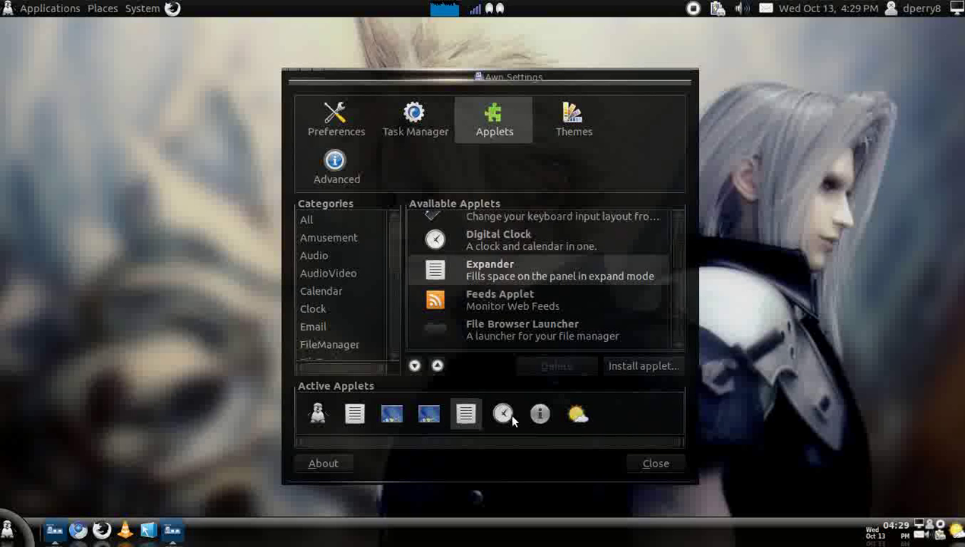
# Show the weather applet's forecast from the dock and dismiss it.
pyautogui.click(539, 414)
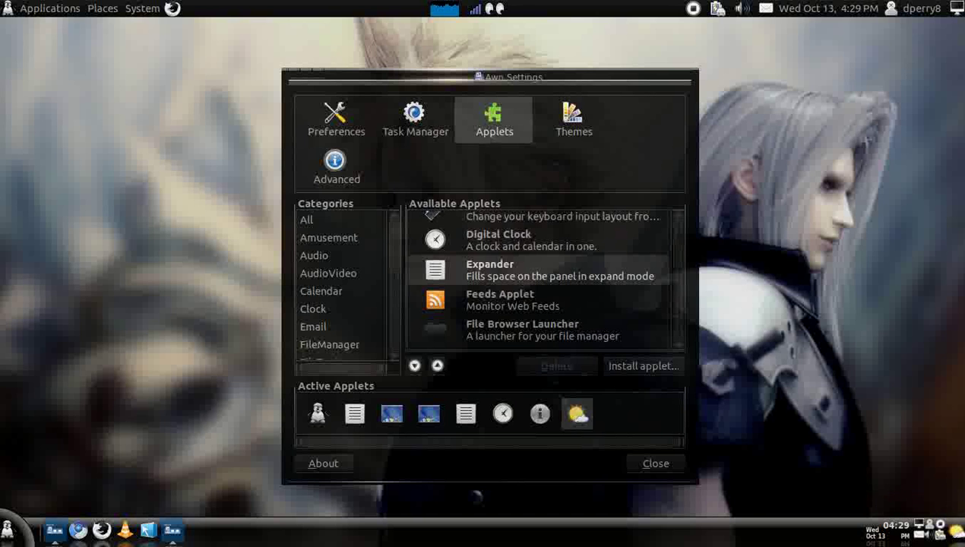
pyautogui.click(955, 530)
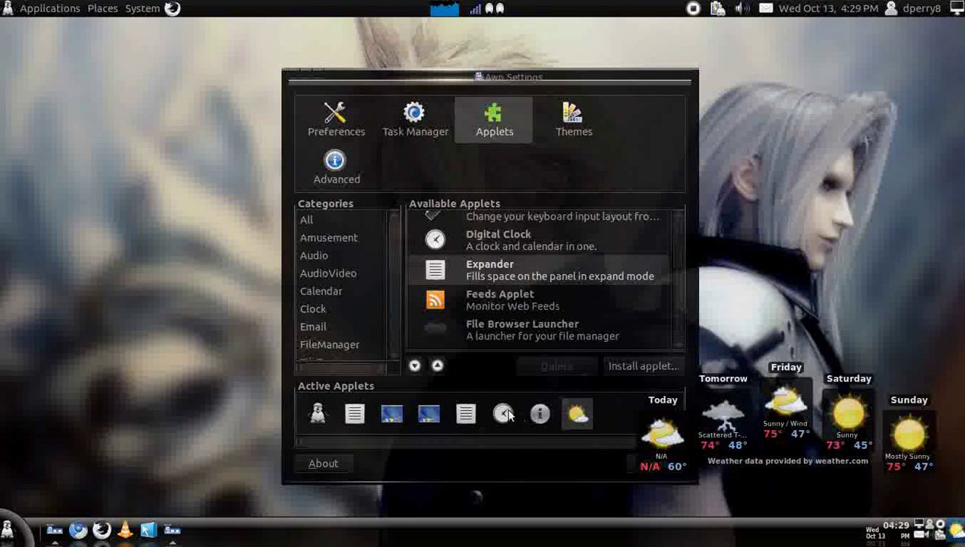
pyautogui.click(605, 403)
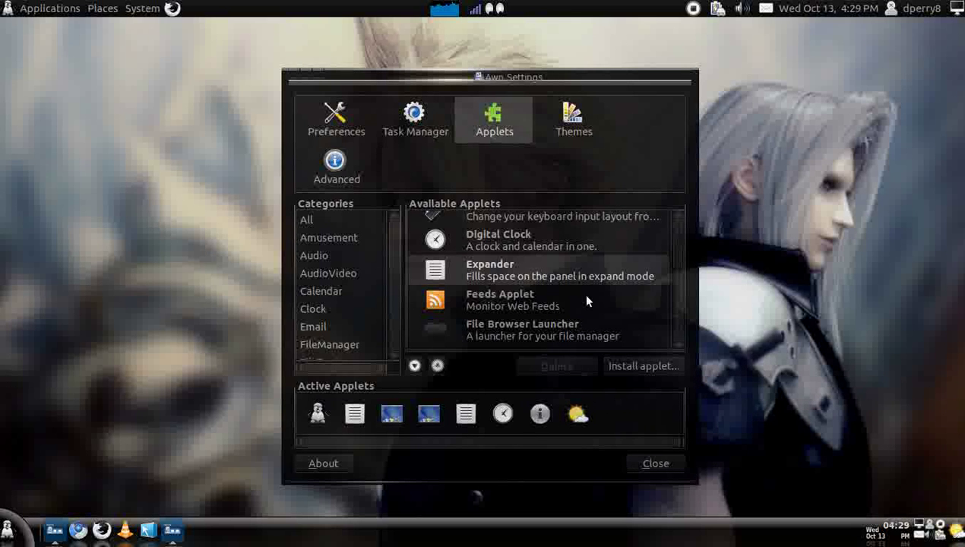
# Browse the available applets from Expander down to Tomboy Applet and show the dock's general preferences.
pyautogui.scroll(-3, 674, 258)
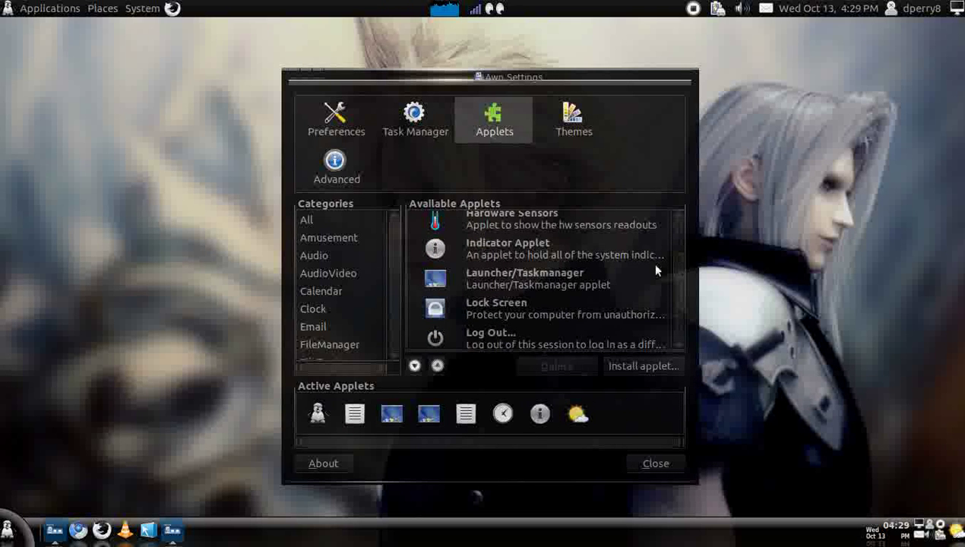
pyautogui.scroll(-3, 673, 342)
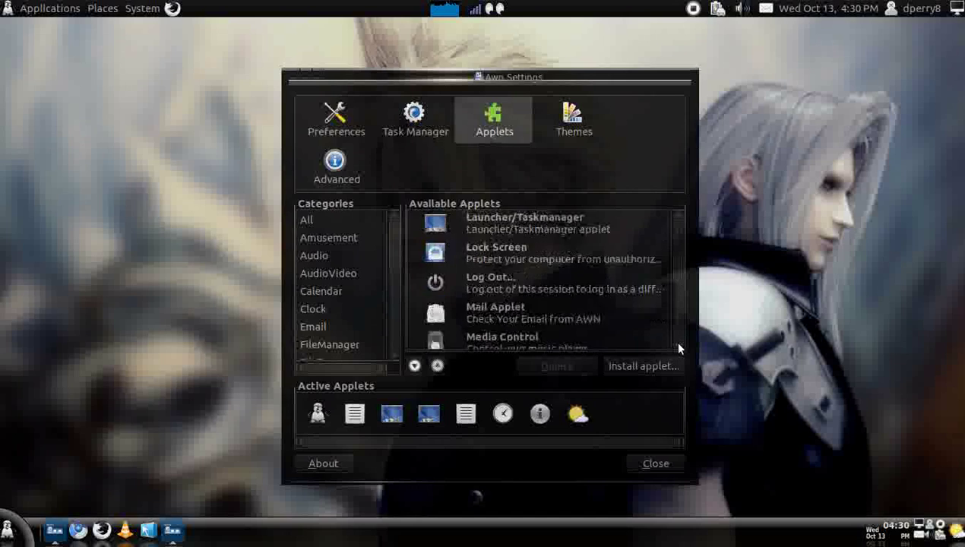
pyautogui.scroll(-5, 678, 345)
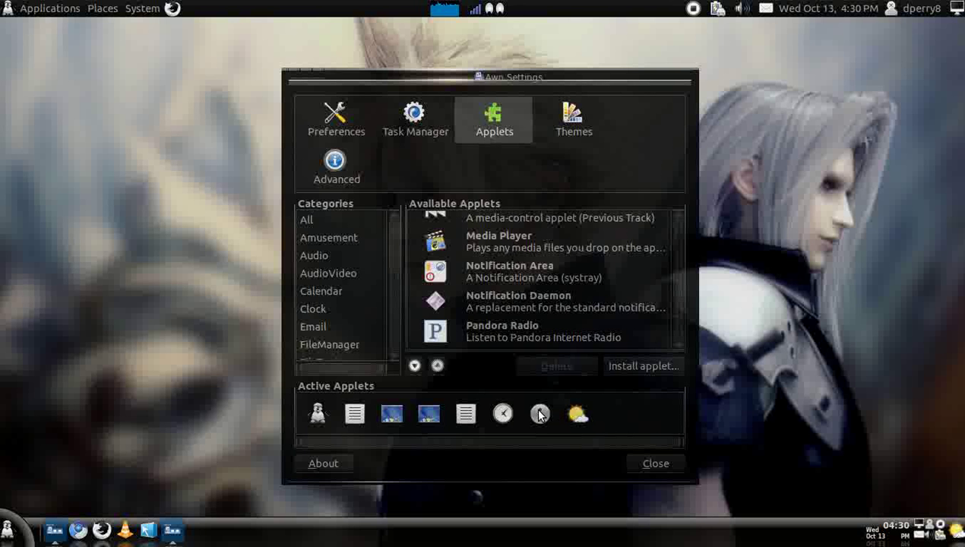
pyautogui.scroll(-1, 631, 319)
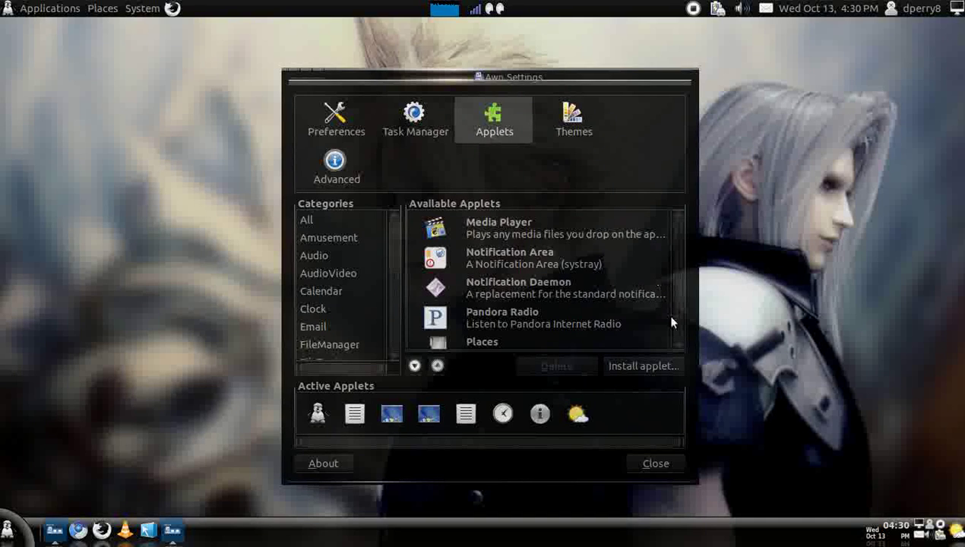
pyautogui.scroll(-4, 681, 348)
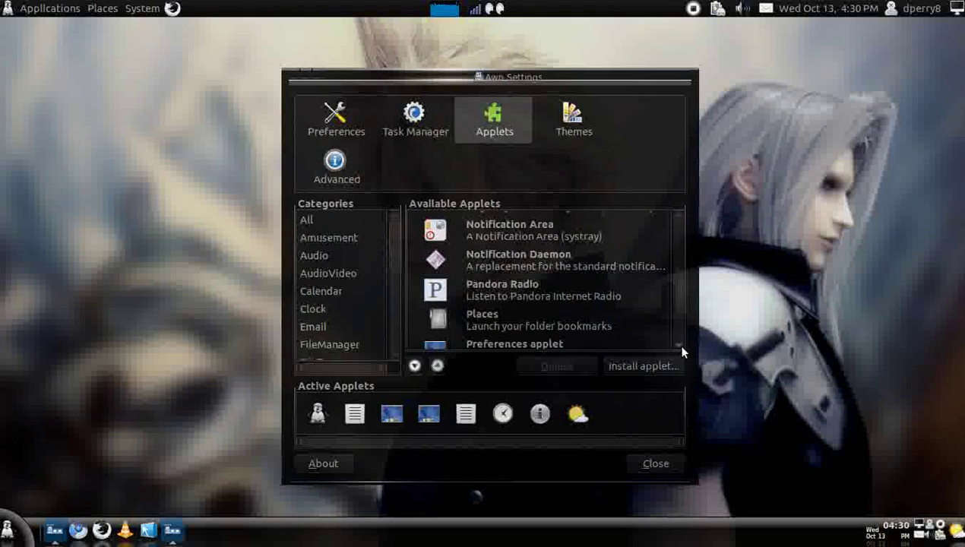
pyautogui.scroll(-5, 681, 349)
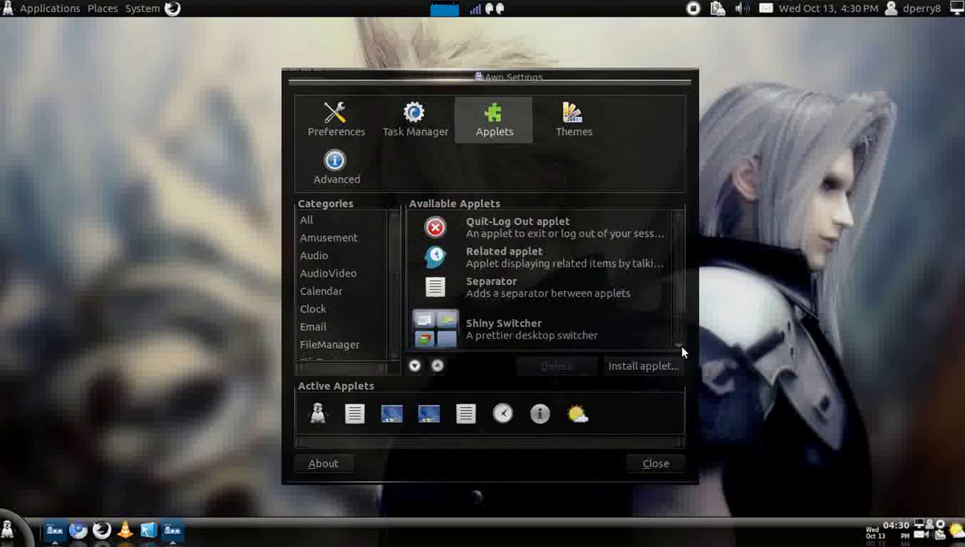
pyautogui.scroll(-6, 681, 349)
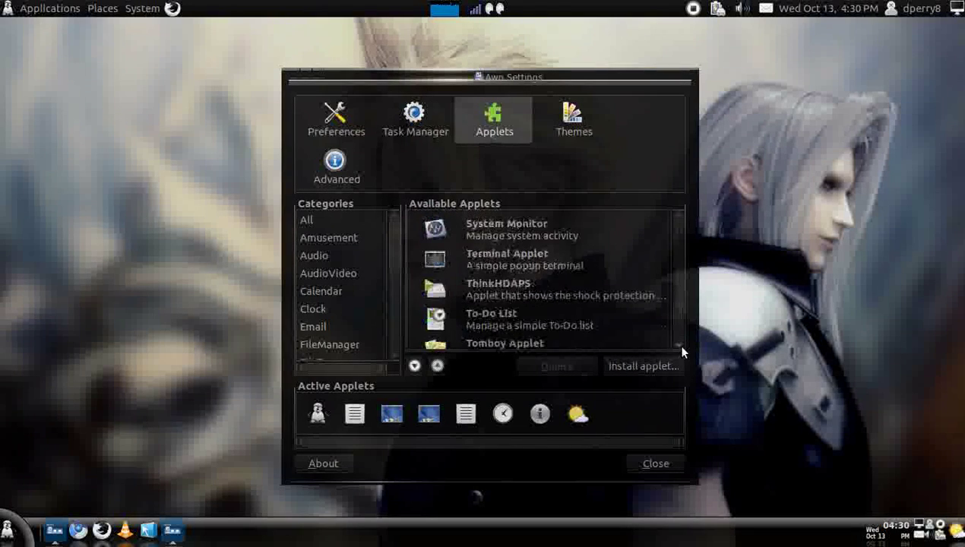
pyautogui.click(361, 143)
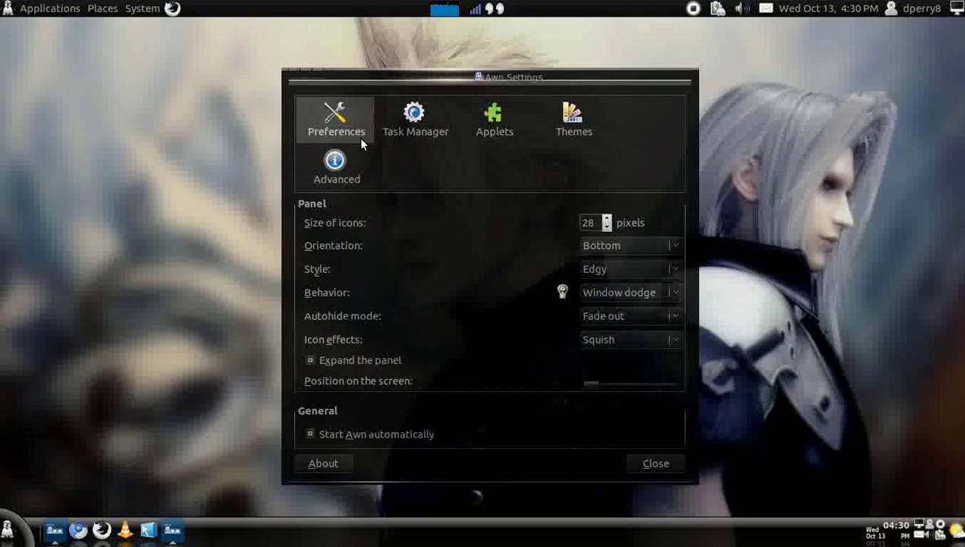
# Set the dock's style to Floaty and look through the installed themes in the dock settings.
pyautogui.click(631, 276)
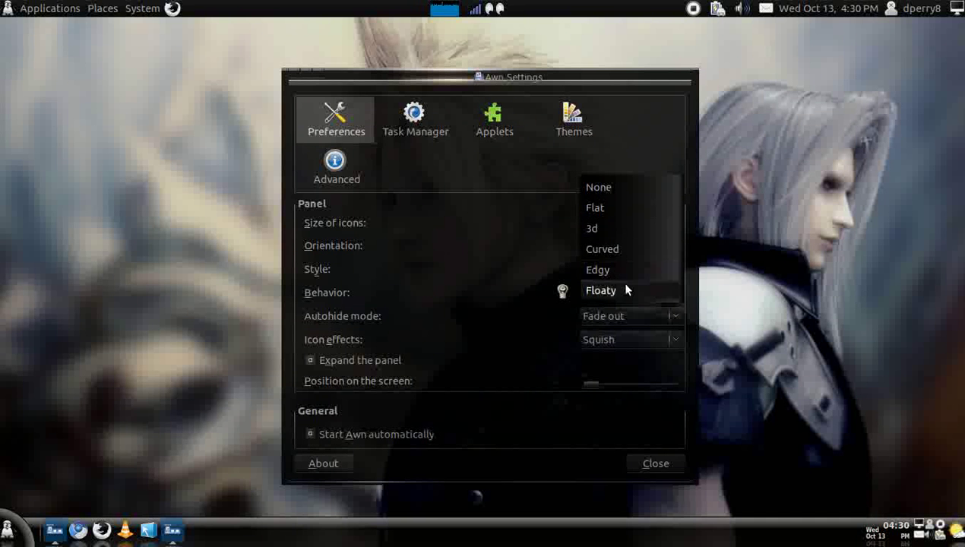
pyautogui.click(621, 288)
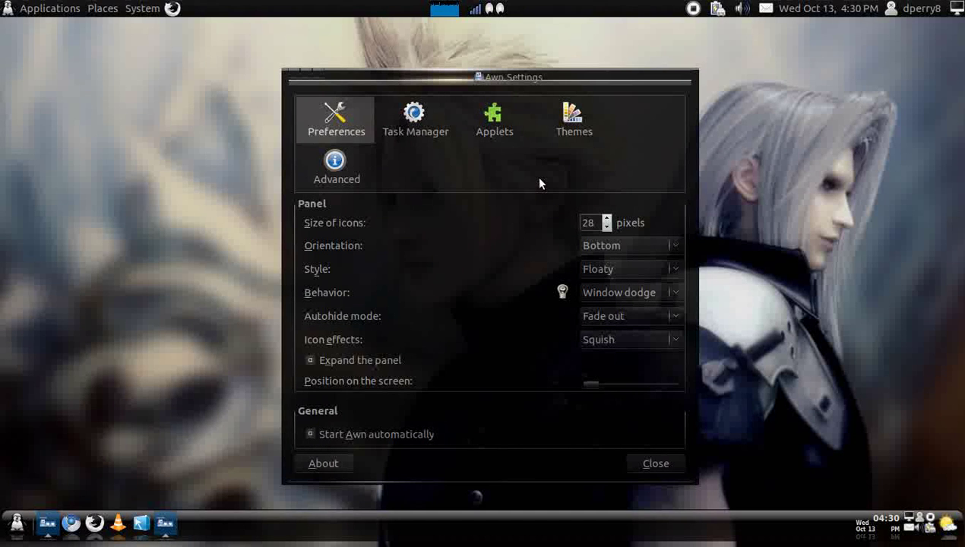
pyautogui.click(488, 129)
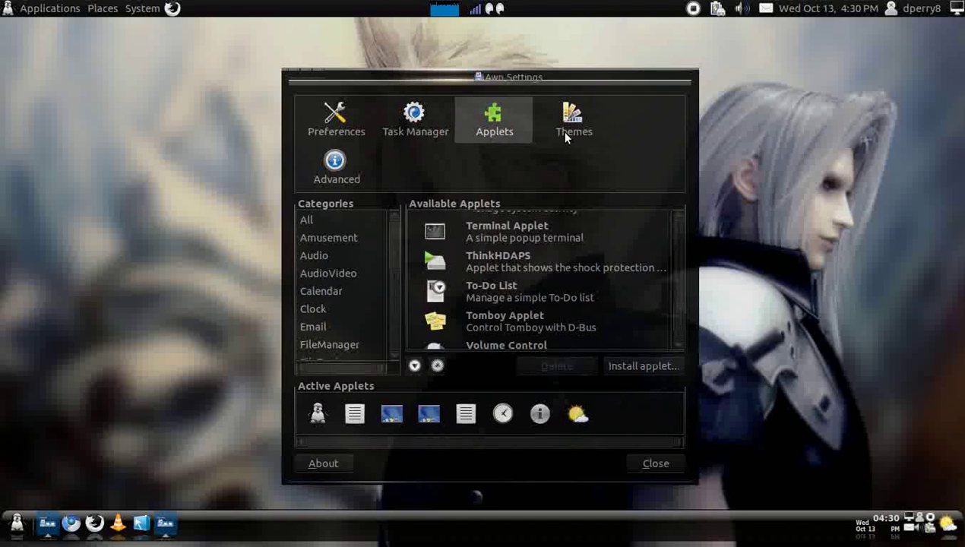
pyautogui.click(564, 136)
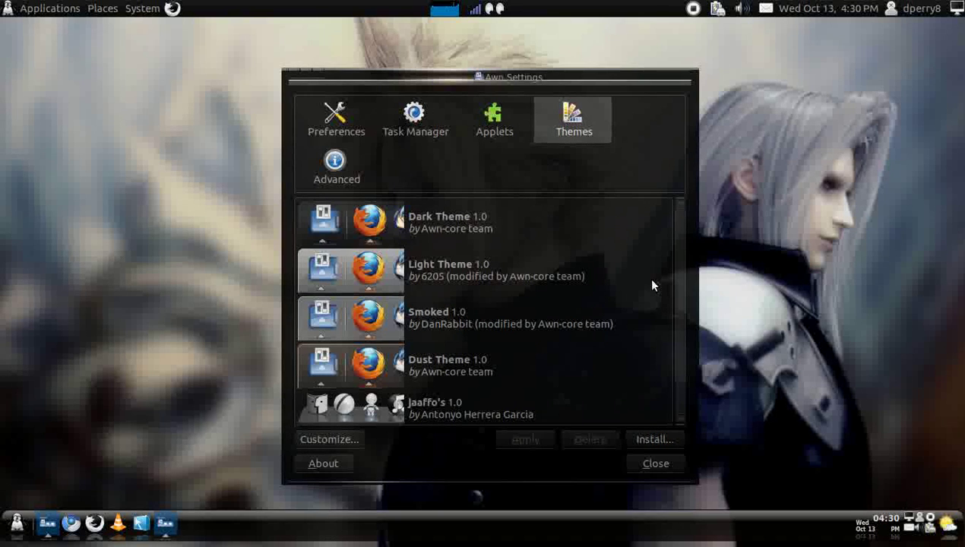
pyautogui.moveTo(680, 363); pyautogui.dragTo(685, 396)
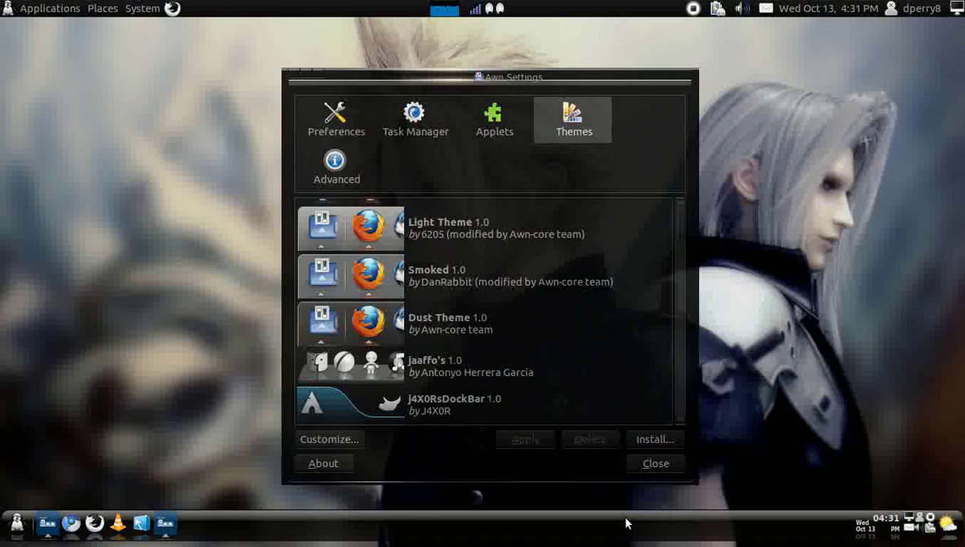
pyautogui.click(655, 463)
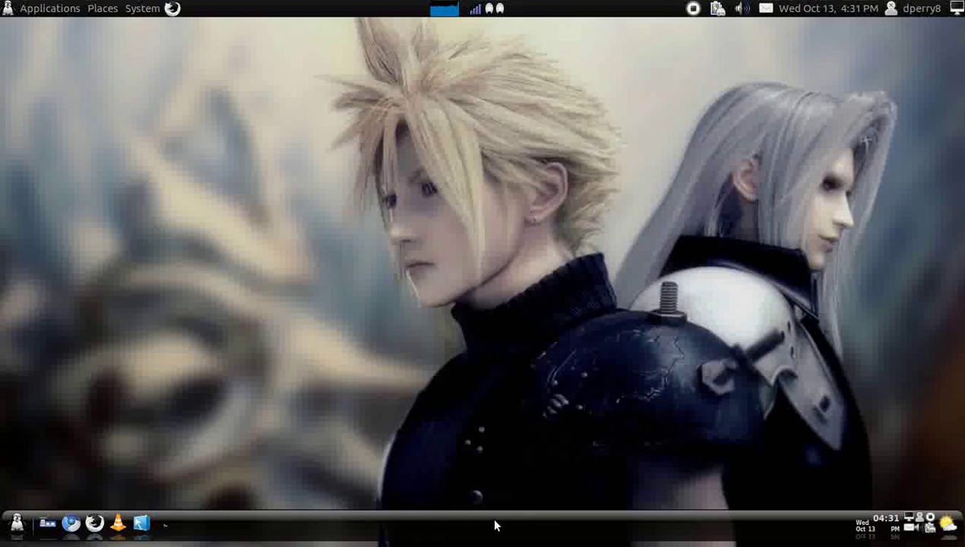
# Quit Avant Window Navigator and launch GLX-Dock (Cairo-Dock with OpenGL).
pyautogui.rightClick(490, 525)
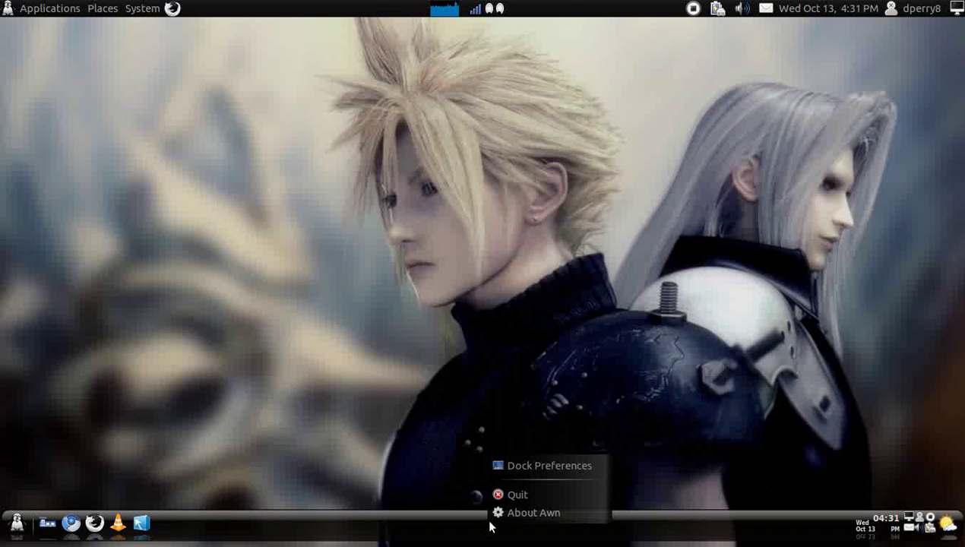
pyautogui.click(537, 494)
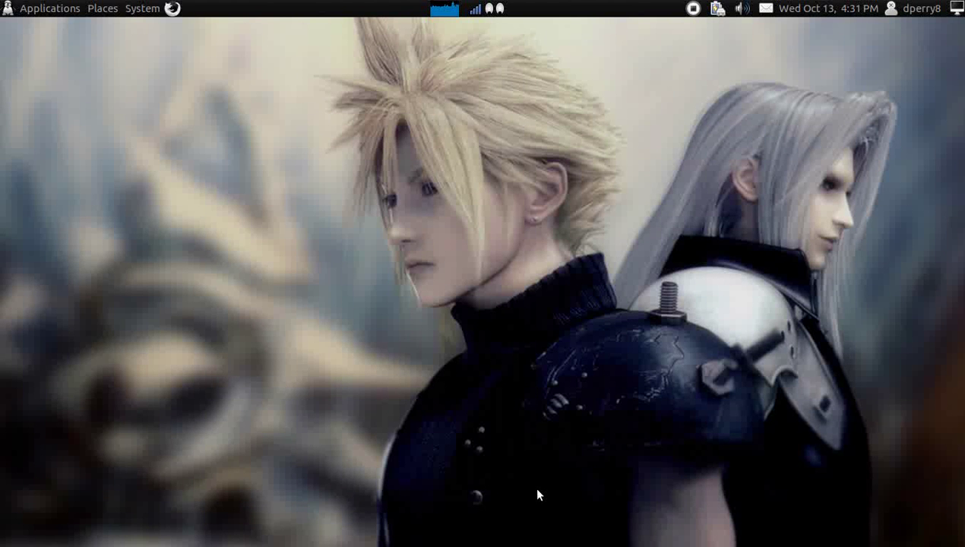
pyautogui.click(63, 10)
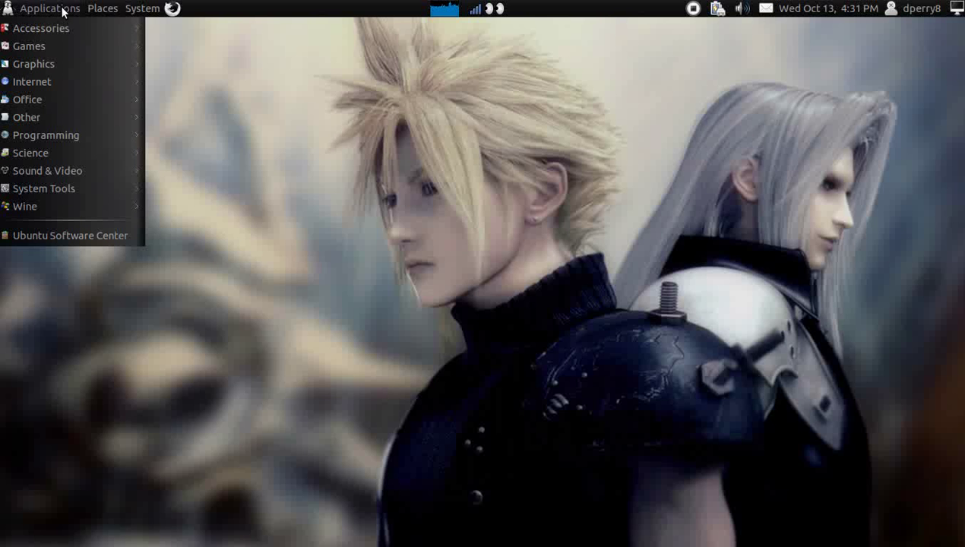
pyautogui.moveTo(77, 29)
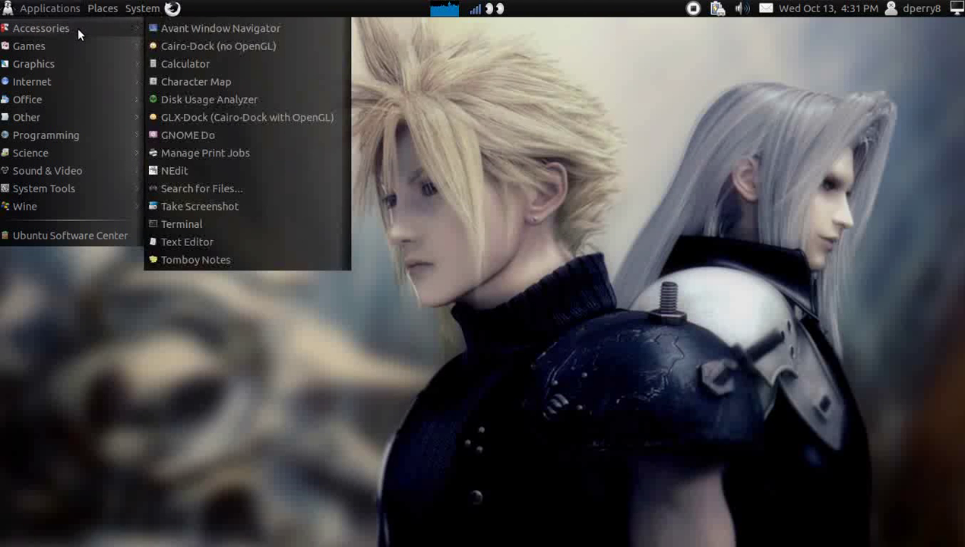
pyautogui.click(214, 117)
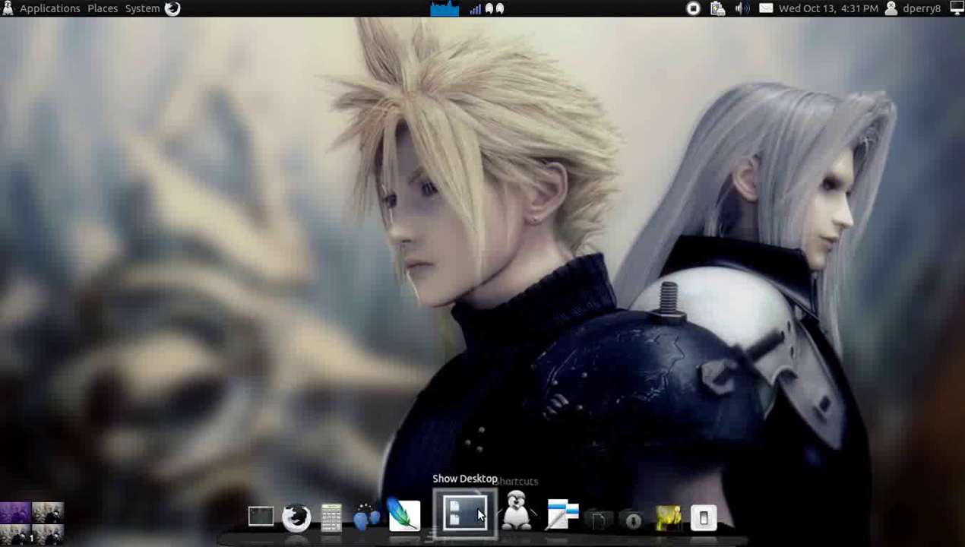
pyautogui.moveTo(499, 515)
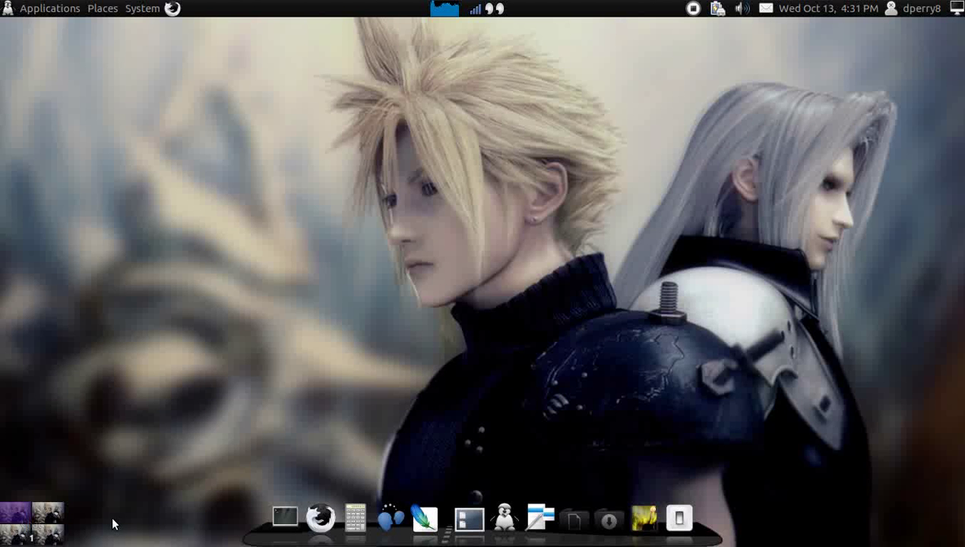
# Unlock the workspace switcher desklet's position, move it across the desktop, and return it to the dock.
pyautogui.rightClick(55, 520)
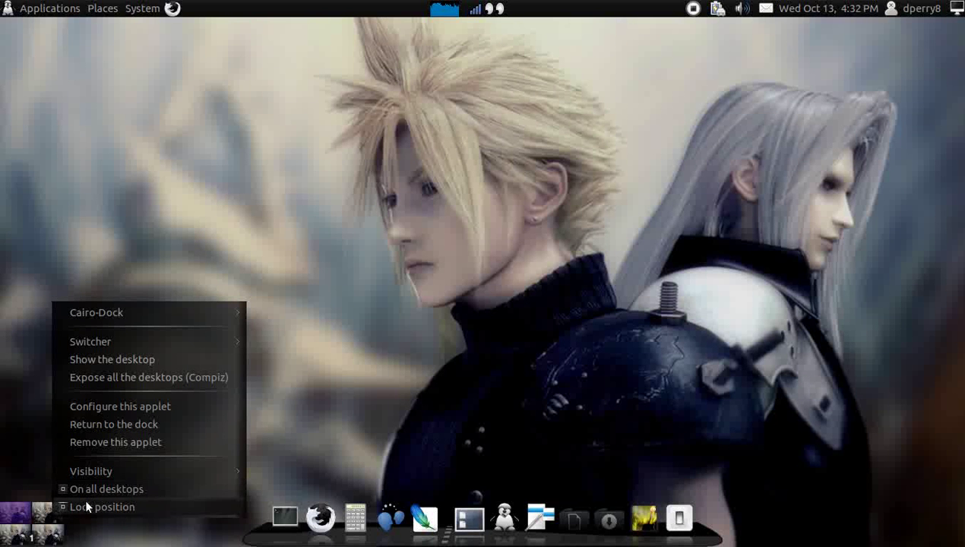
pyautogui.click(84, 498)
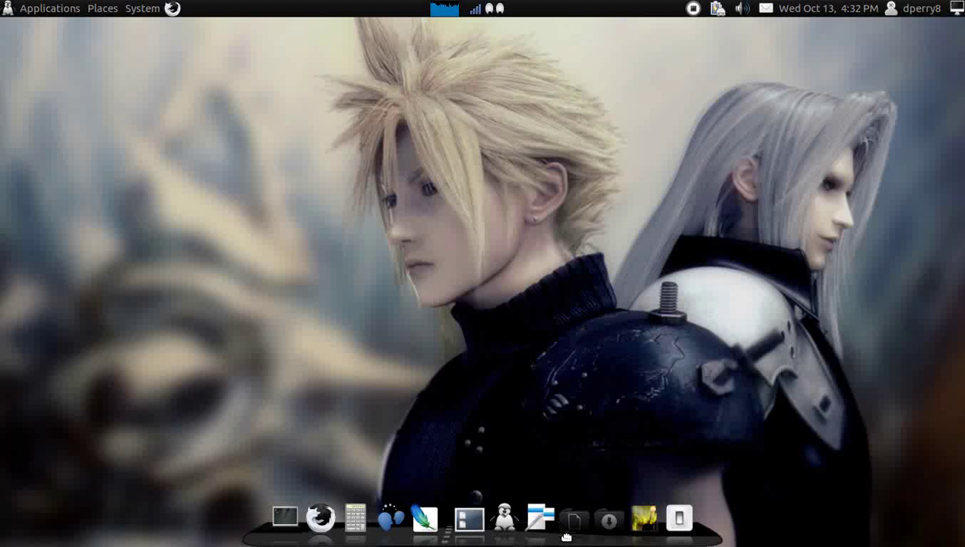
pyautogui.moveTo(319, 448)
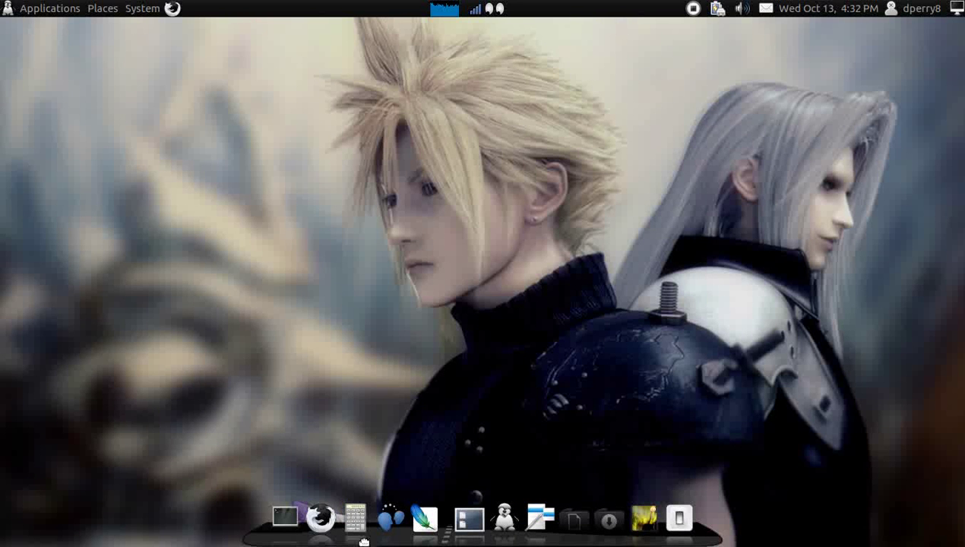
pyautogui.moveTo(259, 399)
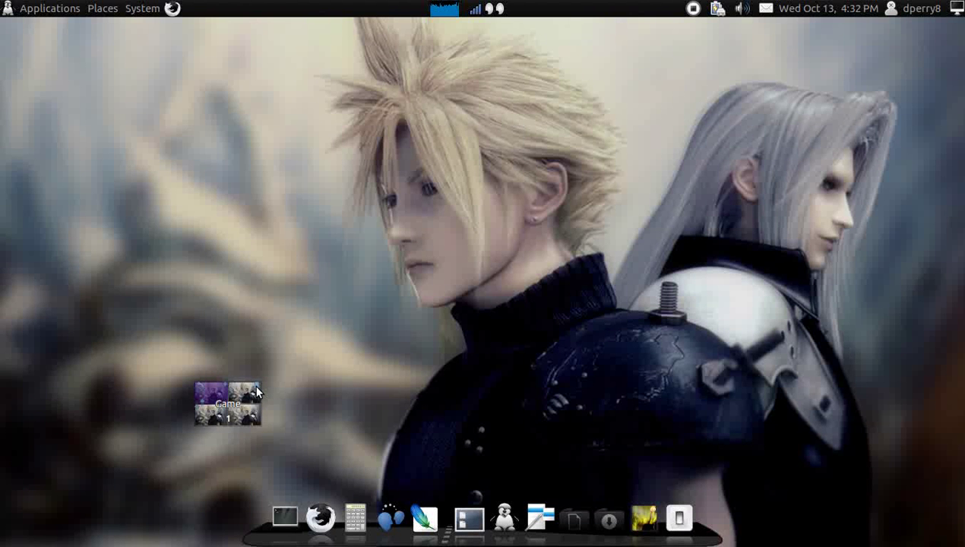
pyautogui.click(257, 391)
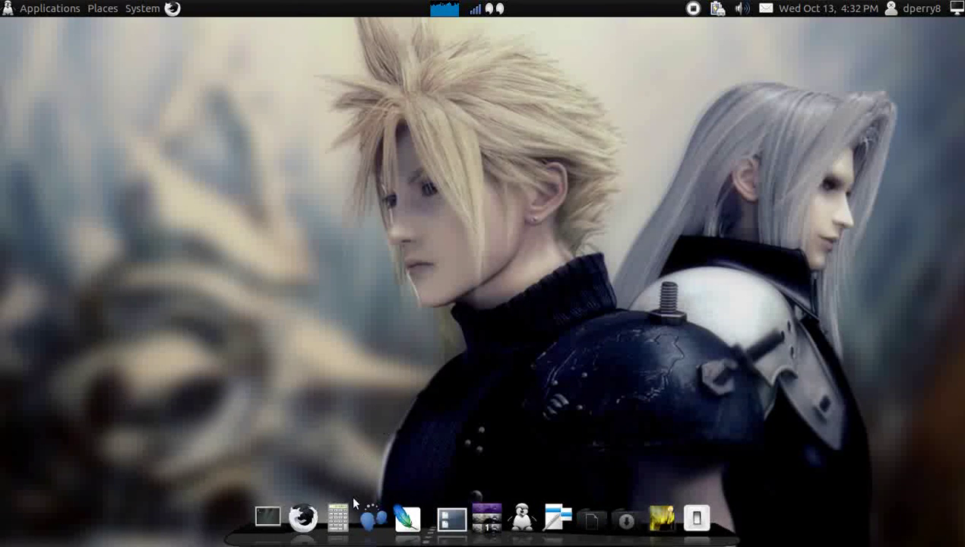
# Open the Cairo-Dock configuration window and move it so the dock stays uncovered.
pyautogui.rightClick(393, 541)
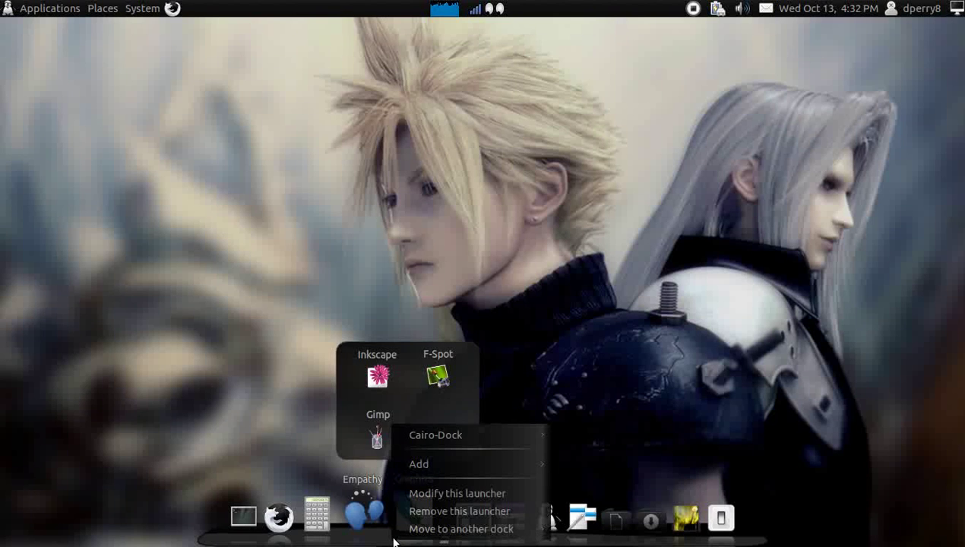
pyautogui.moveTo(482, 442)
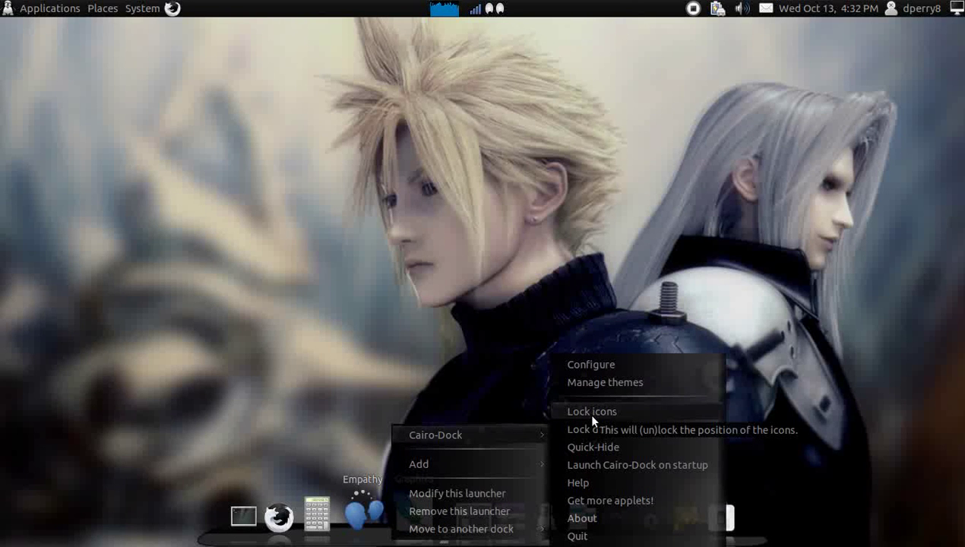
pyautogui.click(604, 369)
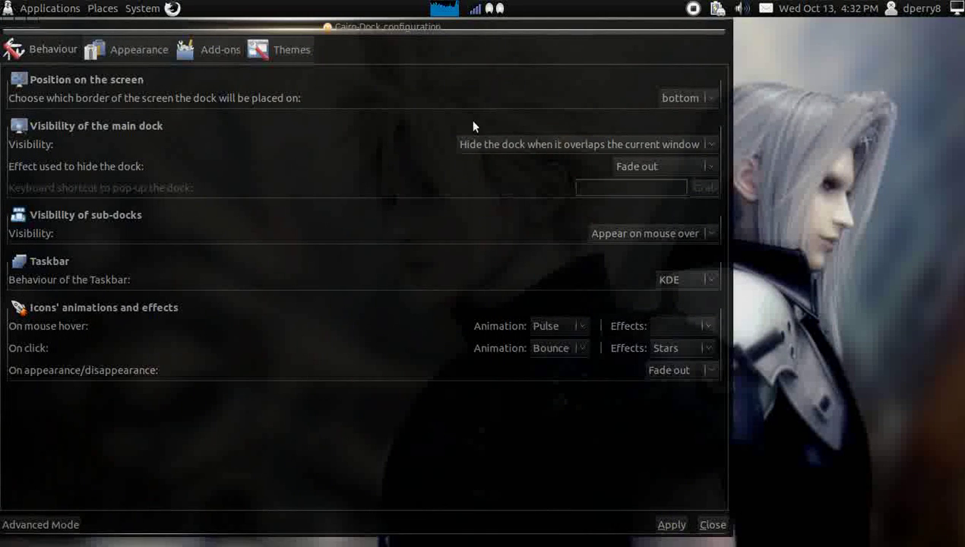
pyautogui.moveTo(462, 26); pyautogui.dragTo(538, 43)
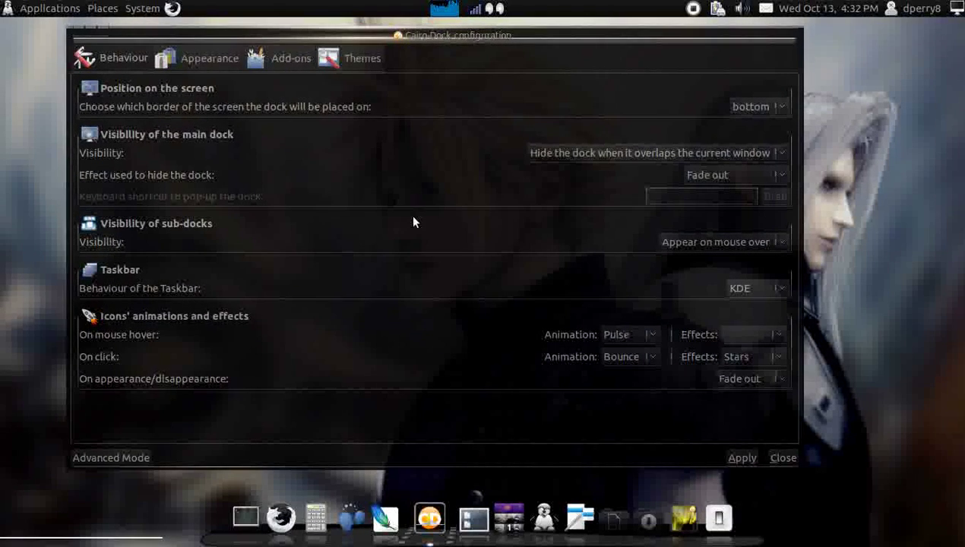
# Keep the main dock's visibility at "Hide the dock when it overlaps the current window" and set the taskbar behaviour to MacOSX.
pyautogui.click(604, 154)
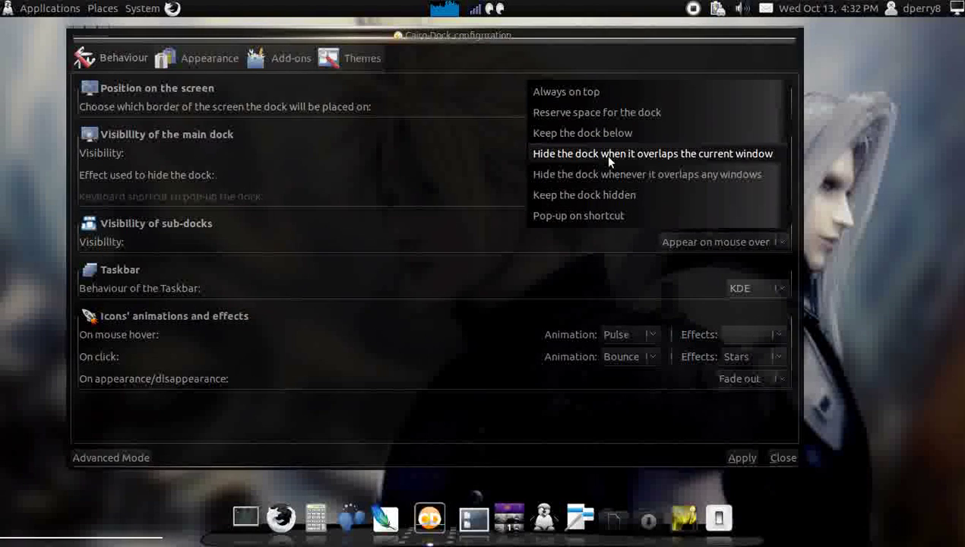
pyautogui.click(608, 156)
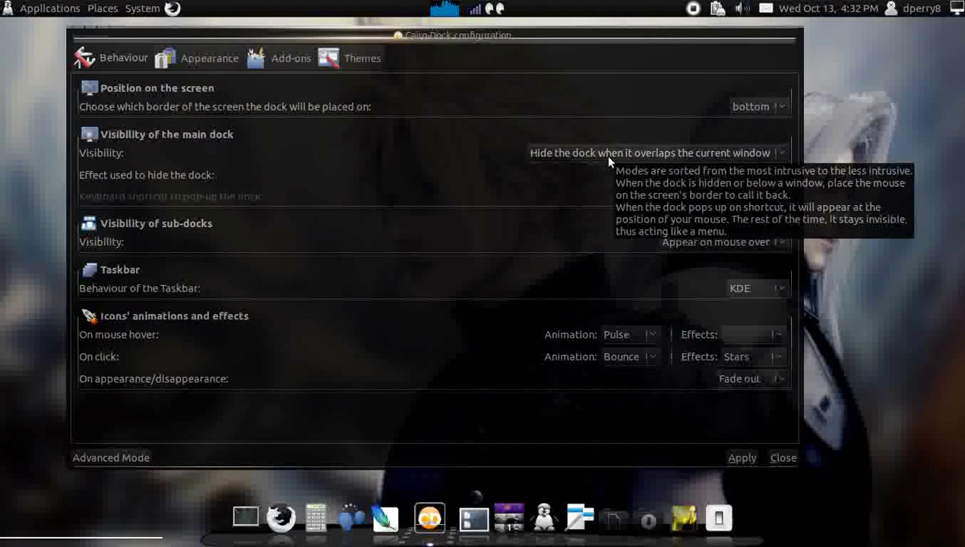
pyautogui.click(777, 107)
pyautogui.click(777, 107)
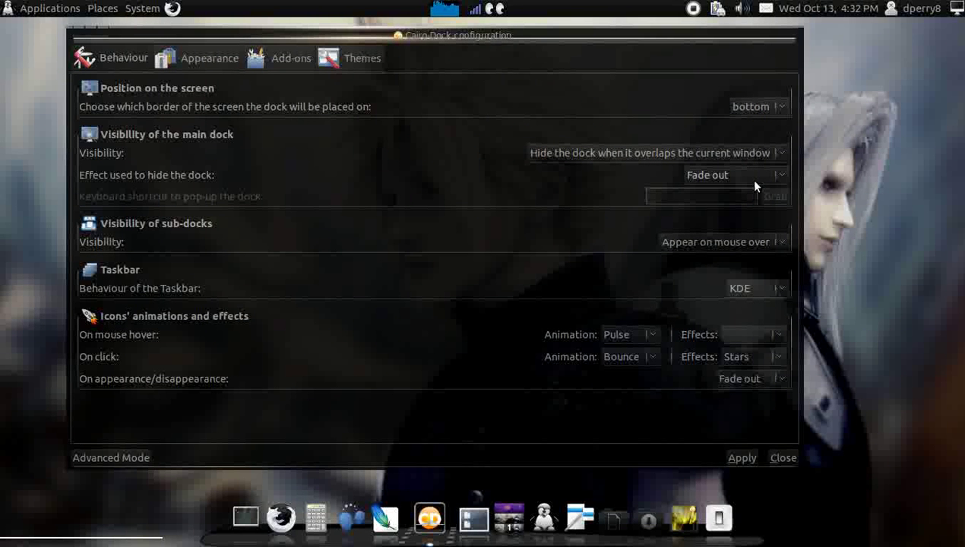
pyautogui.click(725, 291)
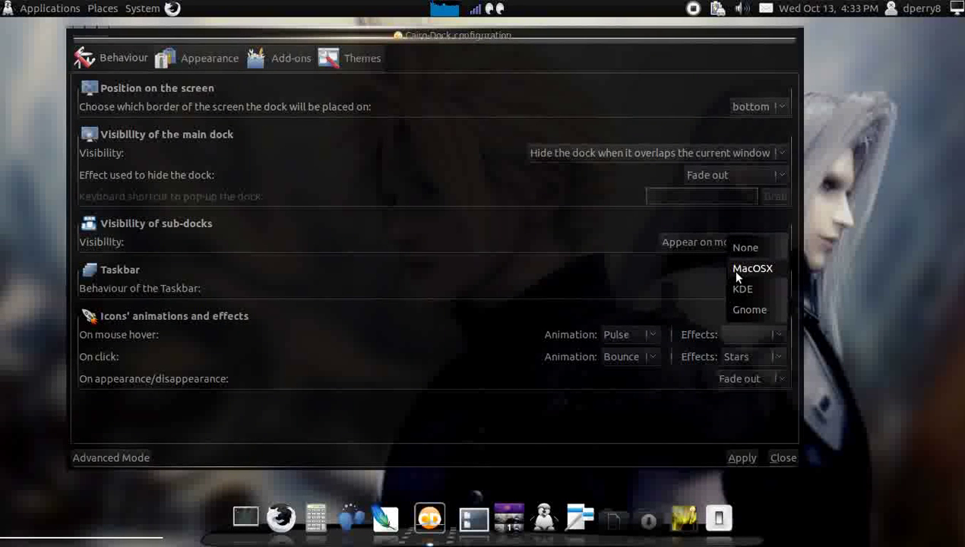
pyautogui.click(737, 269)
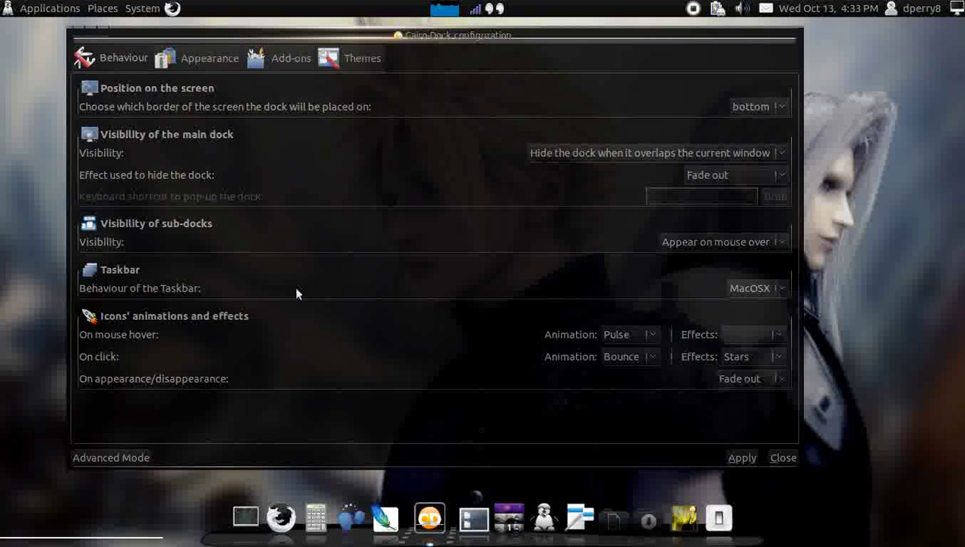
# Choose Human as the icon theme in the dock's appearance settings and apply it.
pyautogui.click(213, 67)
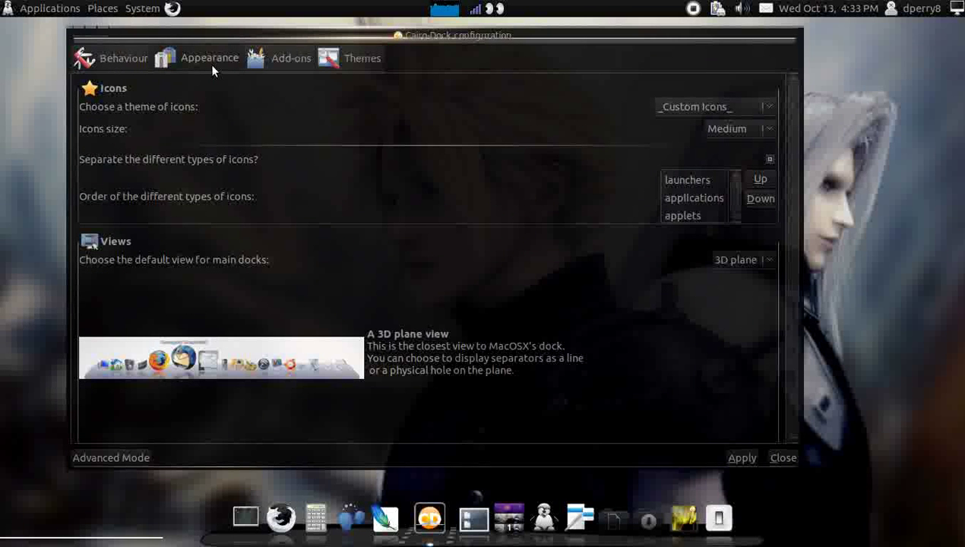
pyautogui.click(691, 111)
pyautogui.click(691, 111)
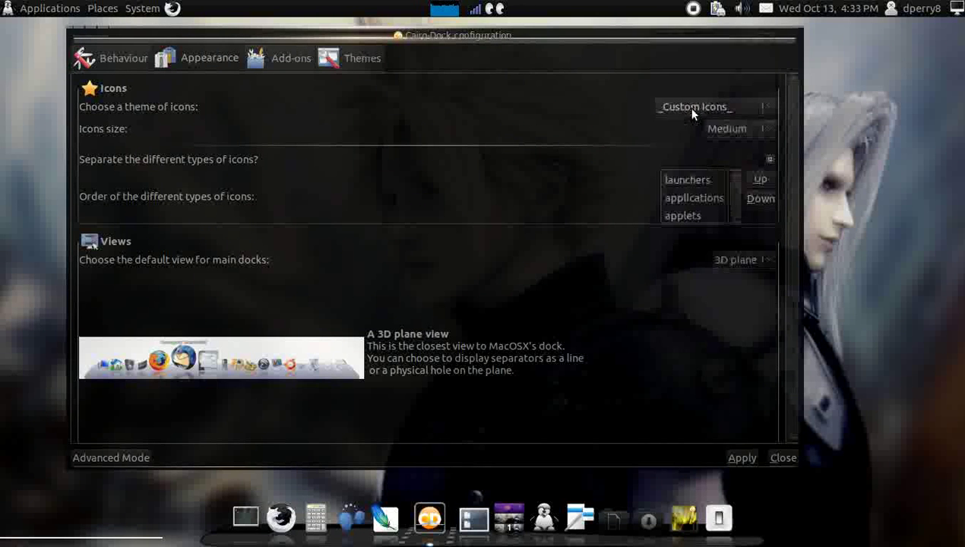
pyautogui.click(692, 110)
pyautogui.click(686, 171)
pyautogui.click(730, 458)
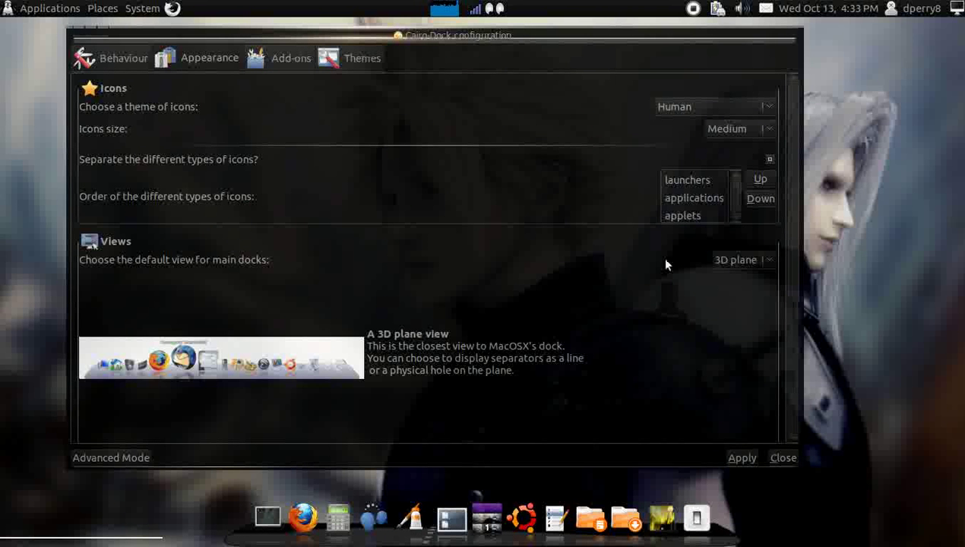
# Switch the dock's icon theme to Humanity-Dark and apply it.
pyautogui.click(702, 108)
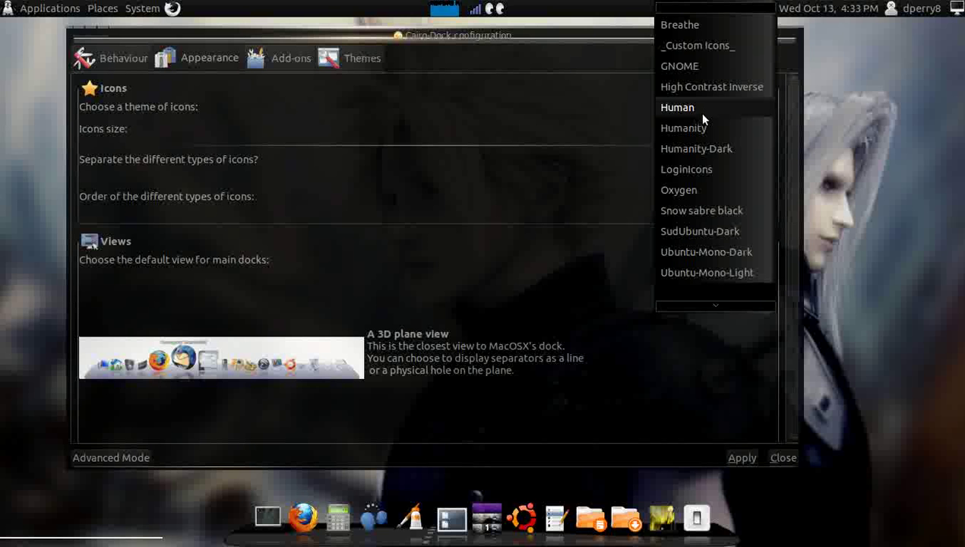
pyautogui.click(703, 148)
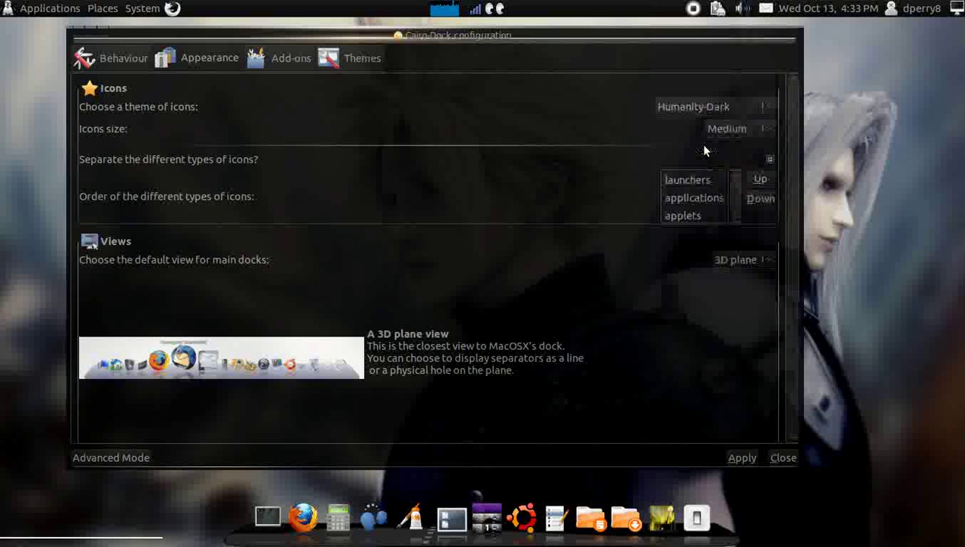
pyautogui.click(736, 458)
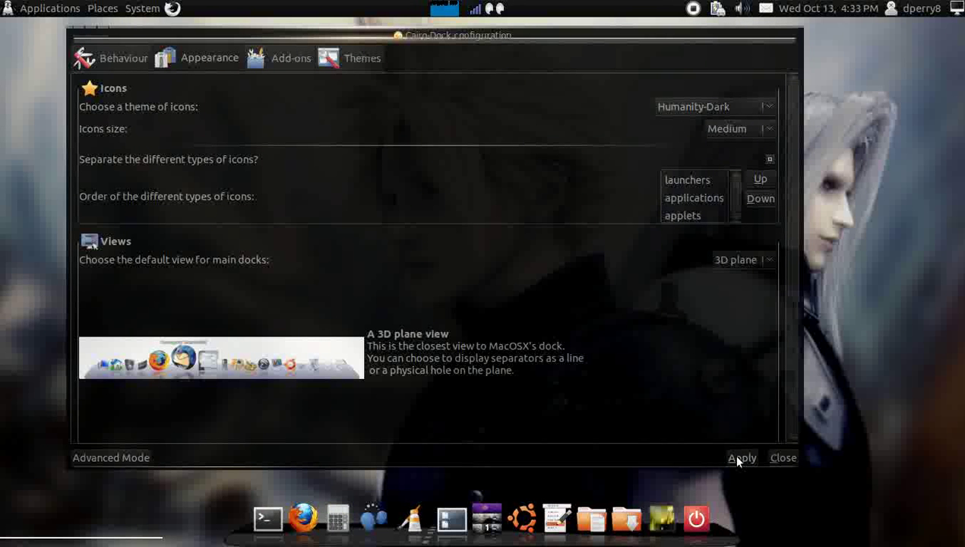
# Set the dock's icon theme to SudUbuntu-Dark and apply it.
pyautogui.click(711, 114)
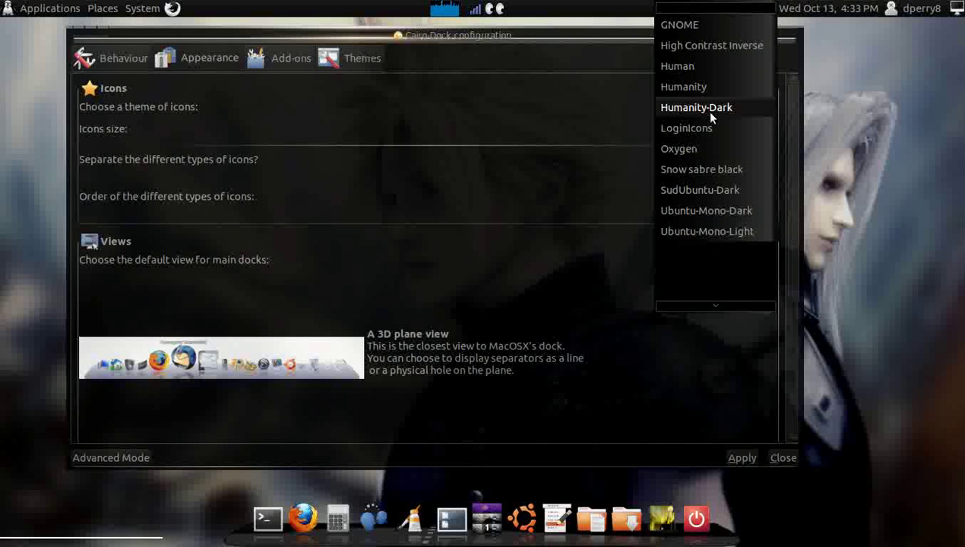
pyautogui.click(705, 189)
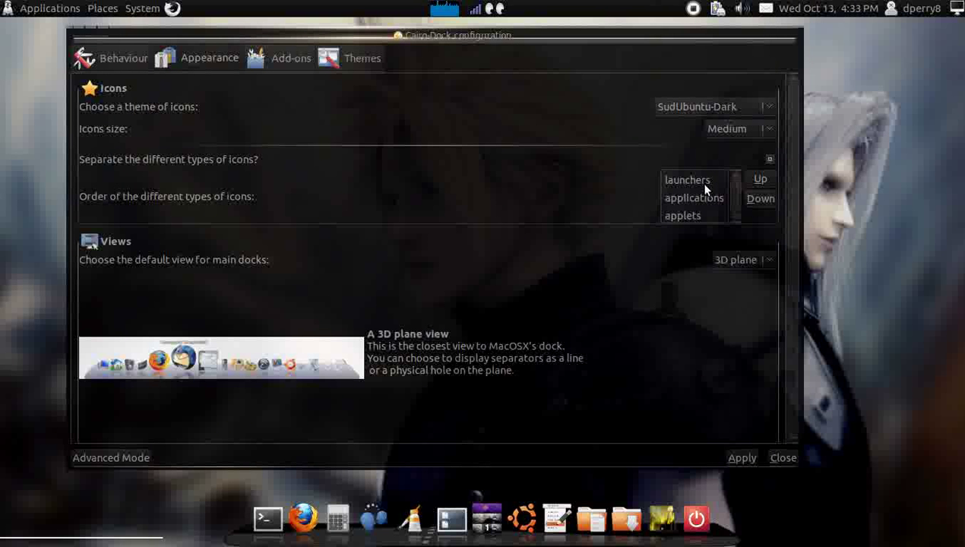
pyautogui.click(749, 459)
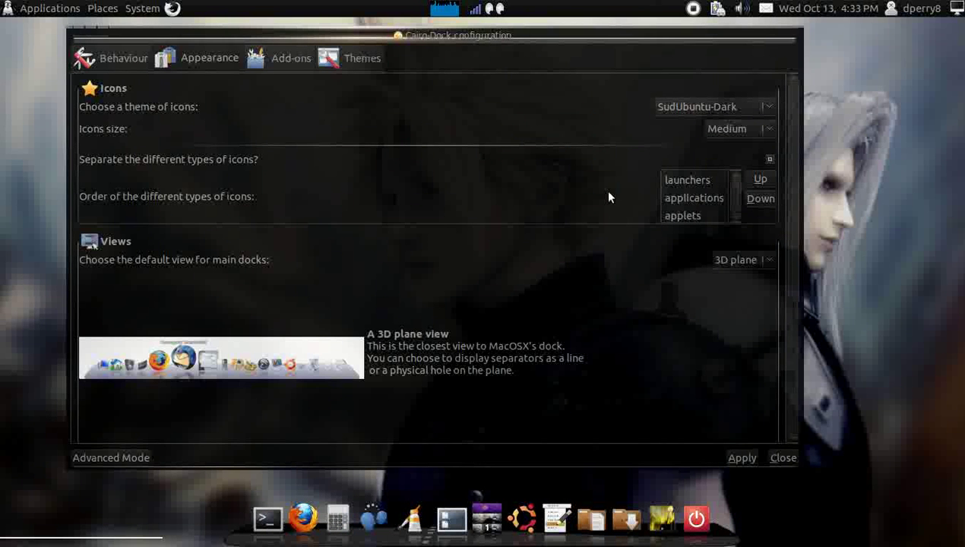
# Choose Curve as the default view for main docks and apply it.
pyautogui.click(731, 259)
pyautogui.click(735, 280)
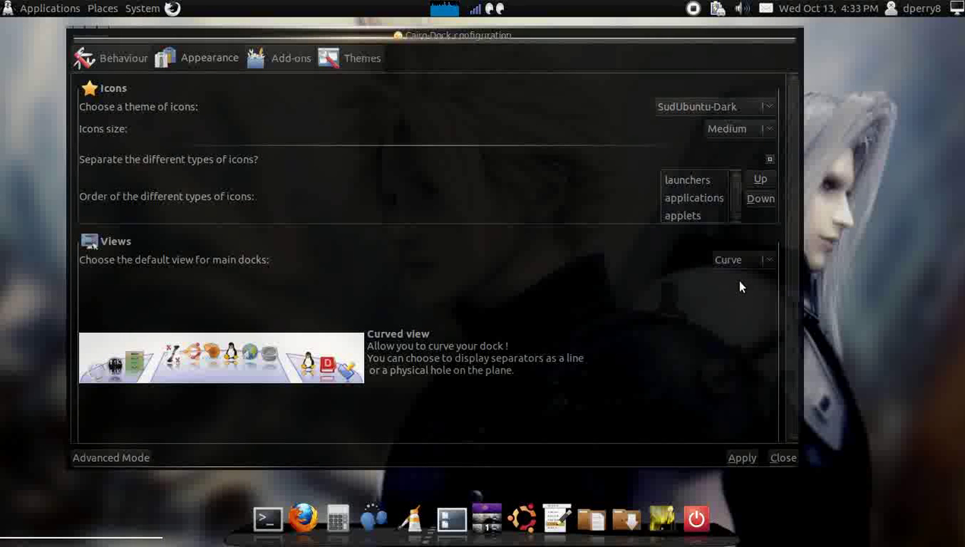
pyautogui.click(741, 458)
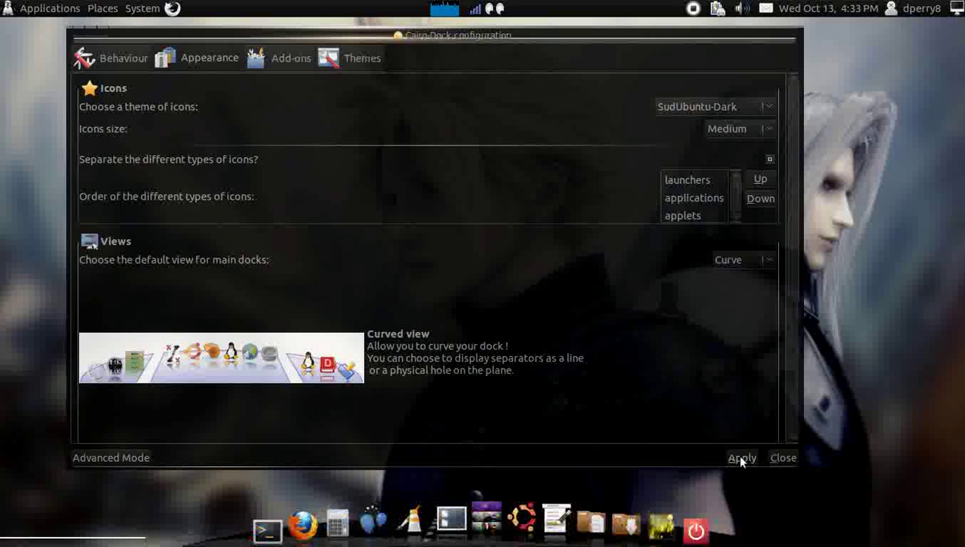
# Change the main docks' default view to Panel and apply it.
pyautogui.click(755, 259)
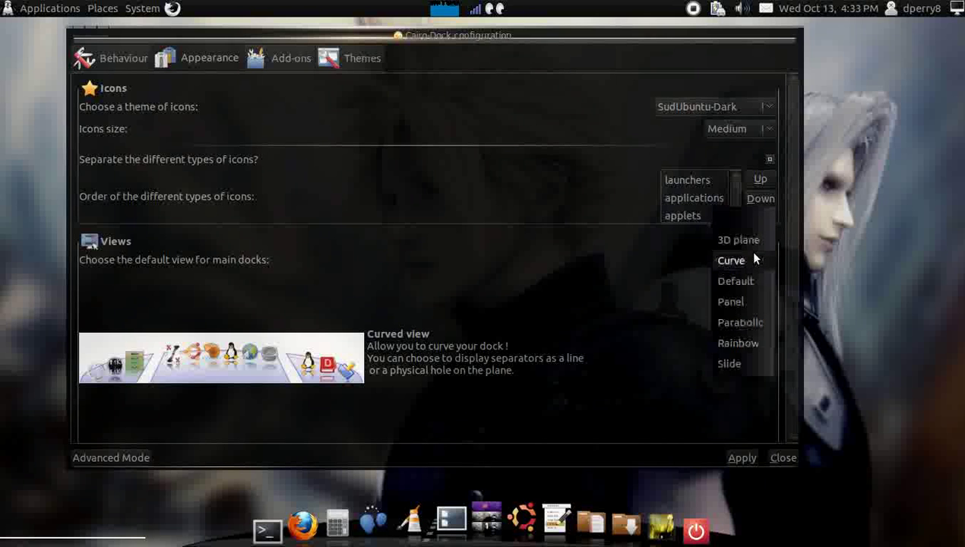
pyautogui.click(752, 310)
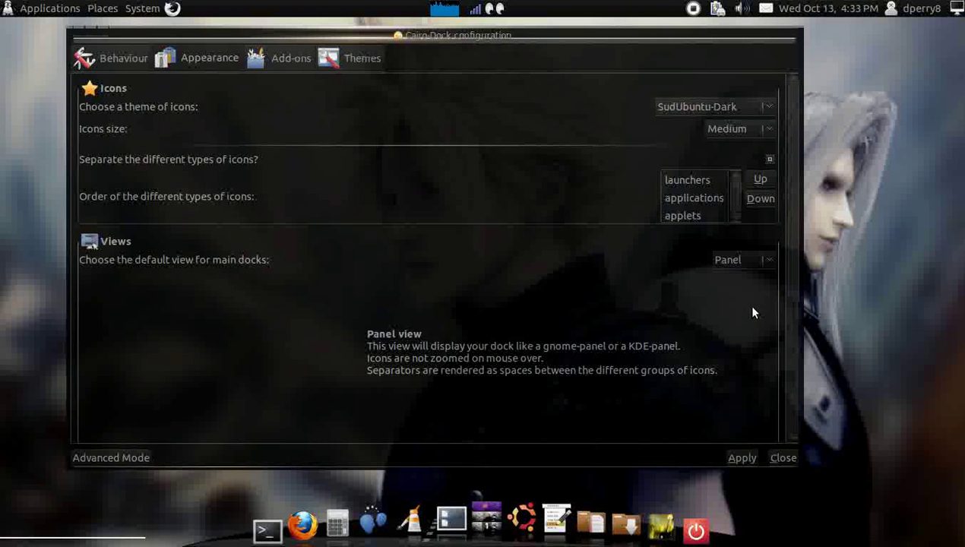
pyautogui.click(736, 462)
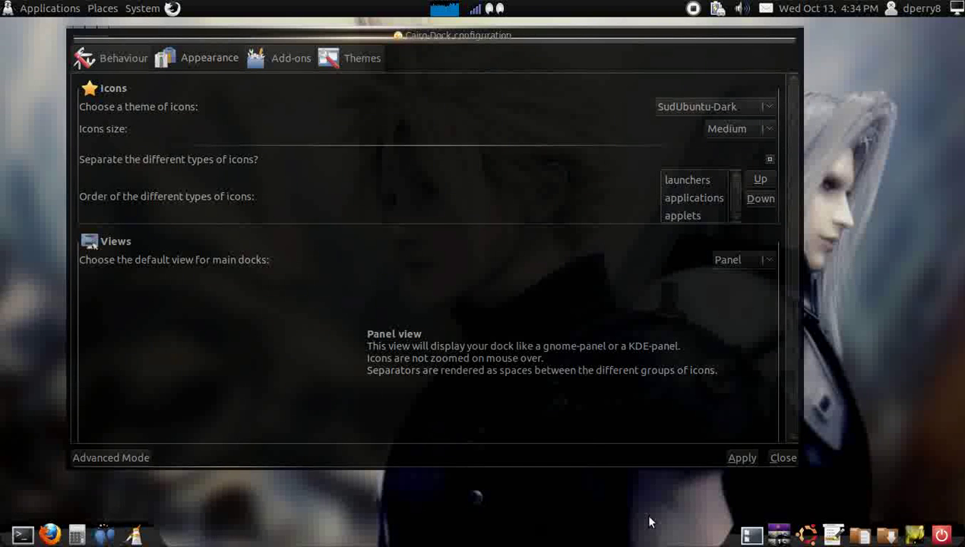
# Switch the main docks' default view to Parabolic and apply the change.
pyautogui.click(718, 260)
pyautogui.click(724, 280)
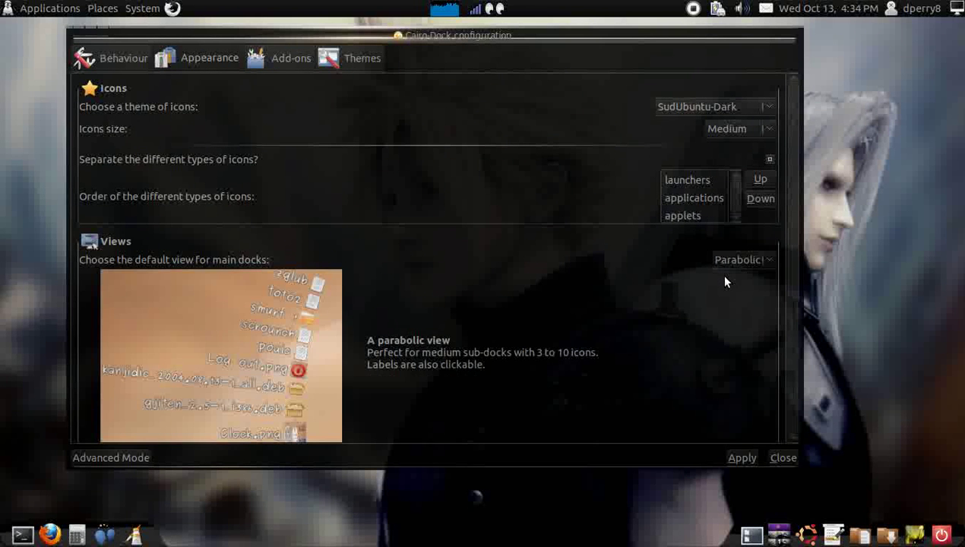
pyautogui.click(733, 457)
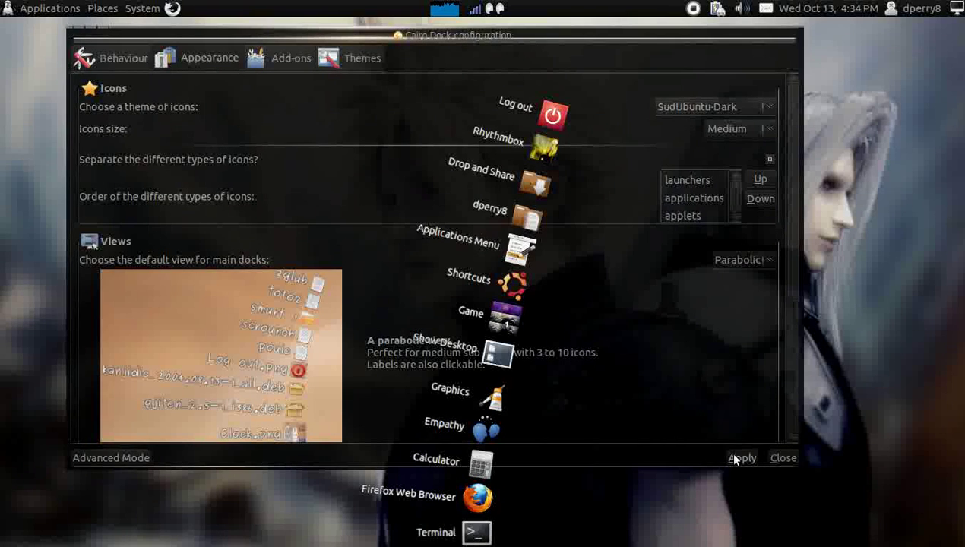
# Set the main docks' default view to Rainbow and apply it.
pyautogui.click(723, 258)
pyautogui.click(726, 284)
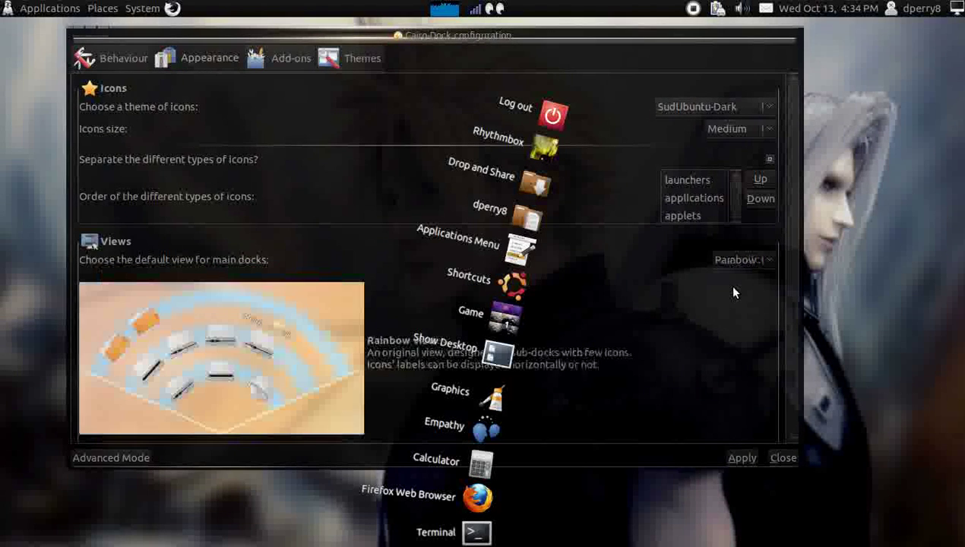
pyautogui.click(734, 455)
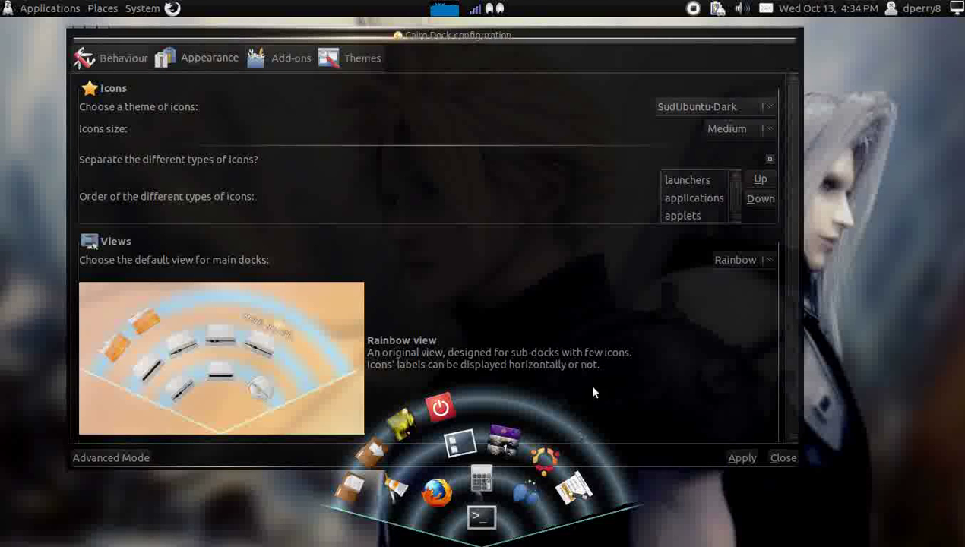
# Try Slide as the default view for main docks by selecting and applying it.
pyautogui.click(758, 256)
pyautogui.click(757, 258)
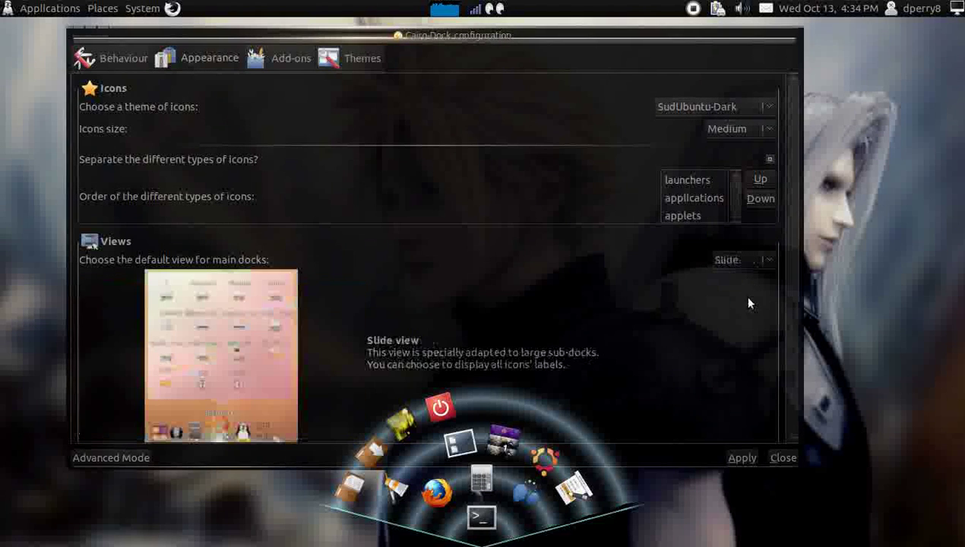
pyautogui.click(740, 458)
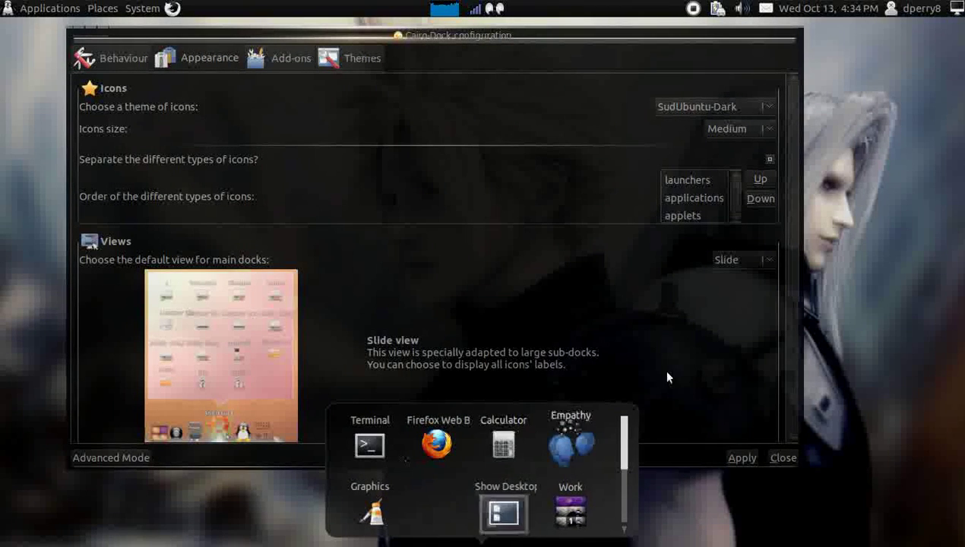
# Return the main docks' default view to Curve and apply it.
pyautogui.click(758, 262)
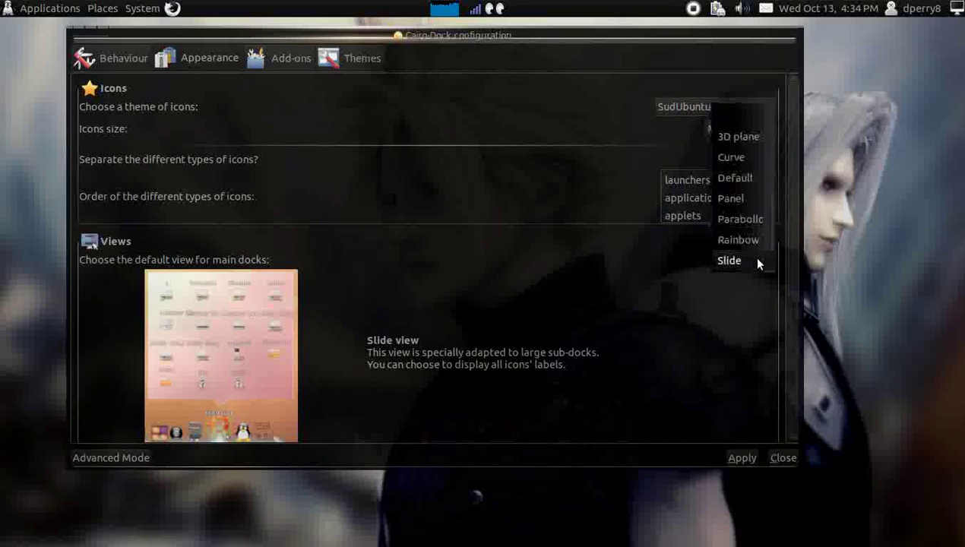
pyautogui.click(753, 157)
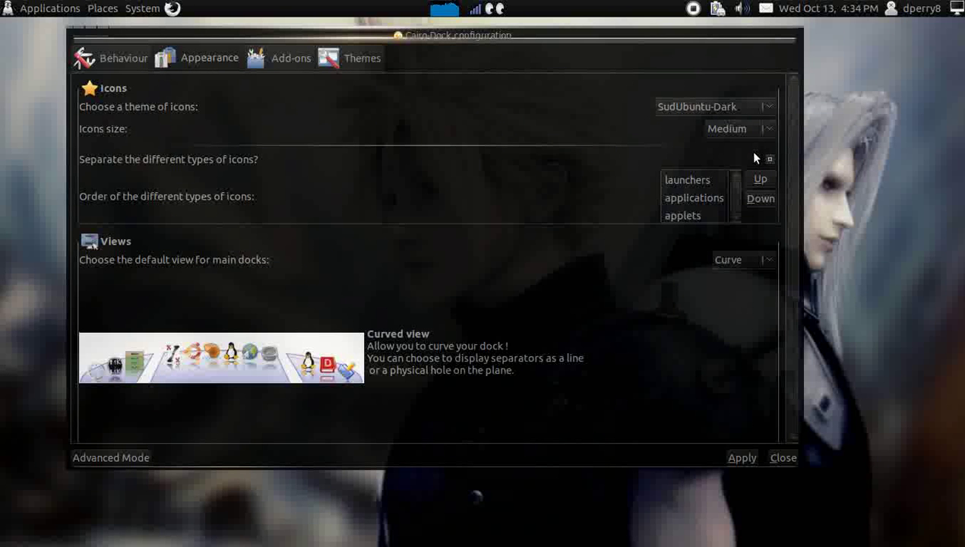
pyautogui.click(727, 456)
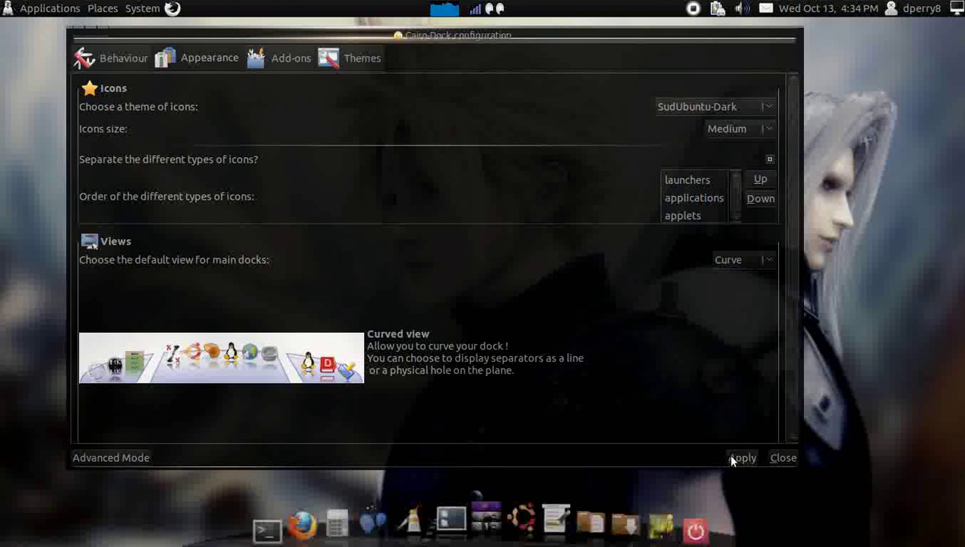
# Review the default view choices for sub-docks, keep Slide, and preview the curved dock's icons.
pyautogui.scroll(-5, 610, 367)
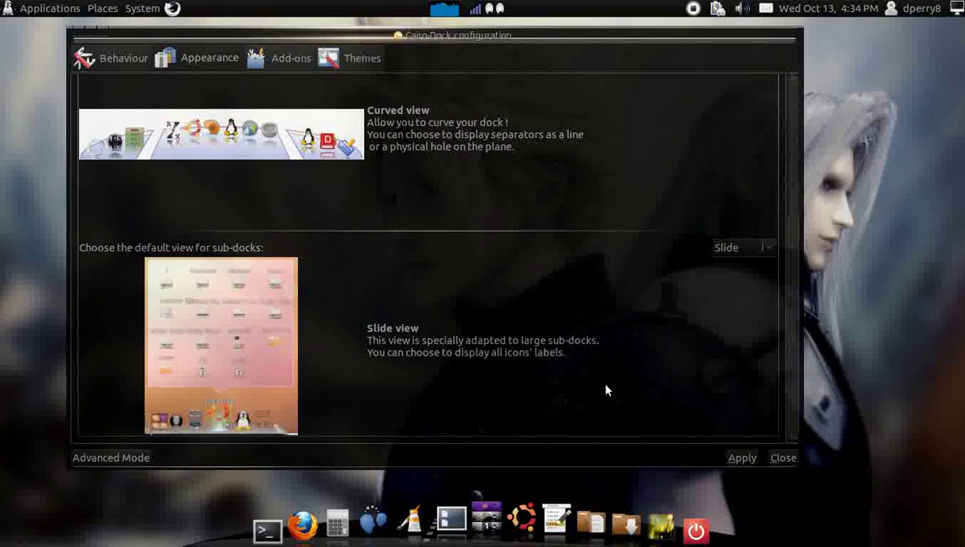
pyautogui.click(753, 248)
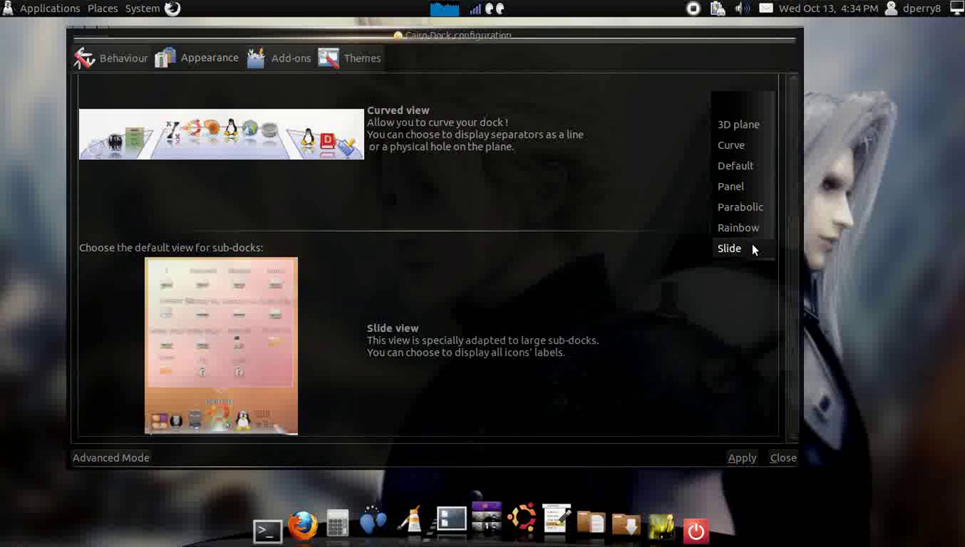
pyautogui.click(619, 266)
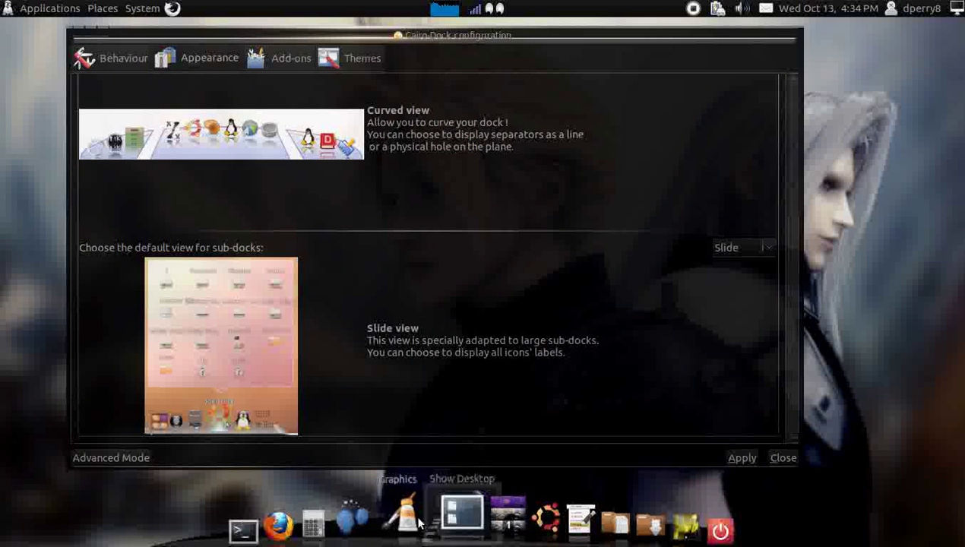
pyautogui.moveTo(478, 516)
pyautogui.moveTo(525, 515)
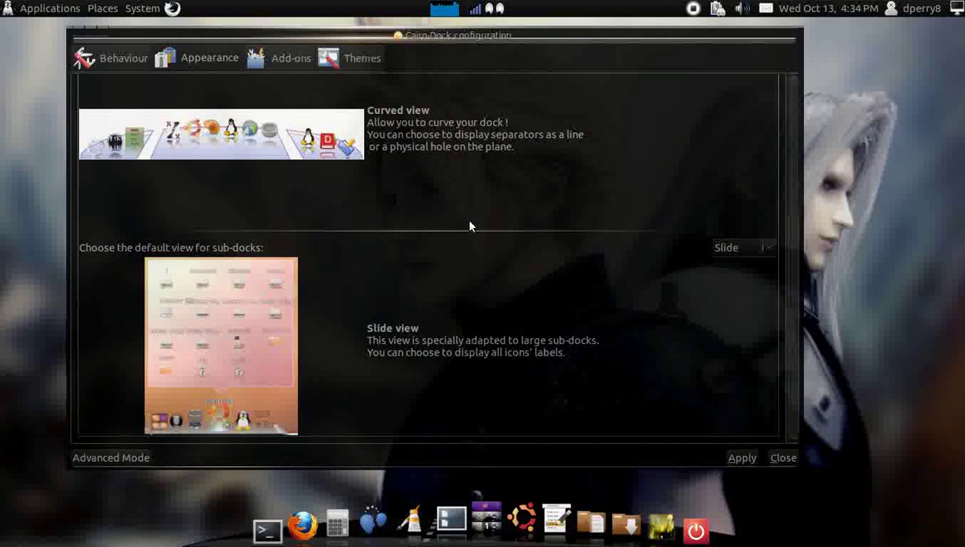
# Switch the dock configuration to advanced mode and accept the offer to view the Help module.
pyautogui.click(343, 61)
pyautogui.click(110, 59)
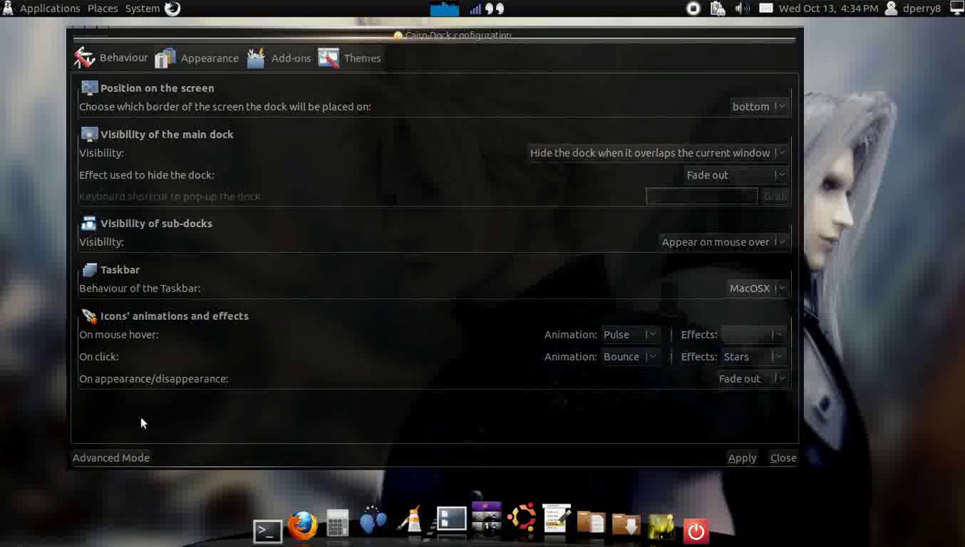
pyautogui.click(134, 455)
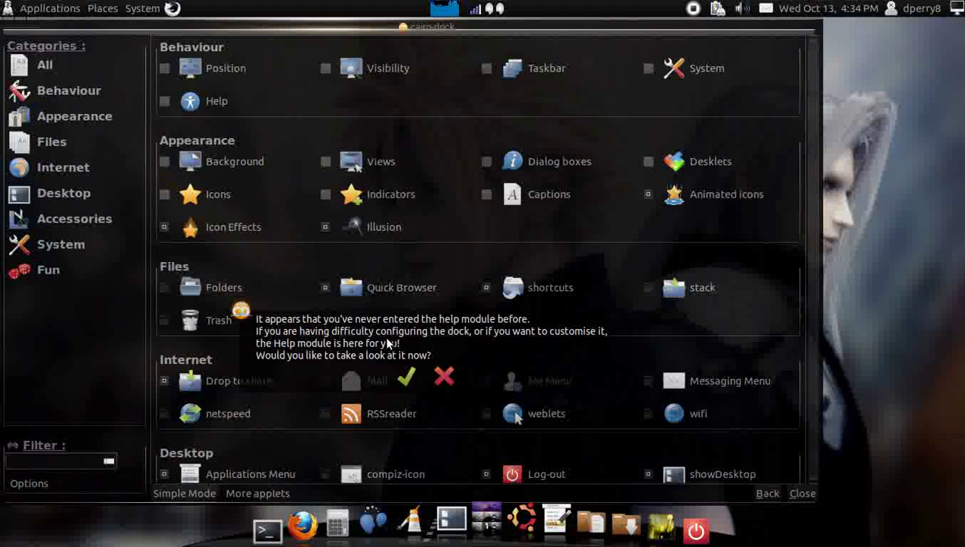
pyautogui.click(405, 377)
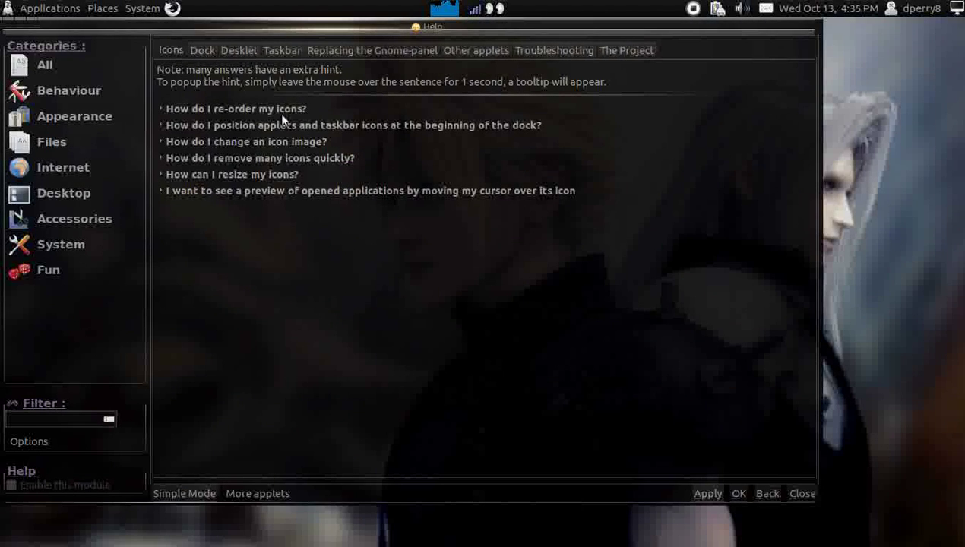
# Return to the list of all modules and open the Animated icons settings.
pyautogui.click(87, 74)
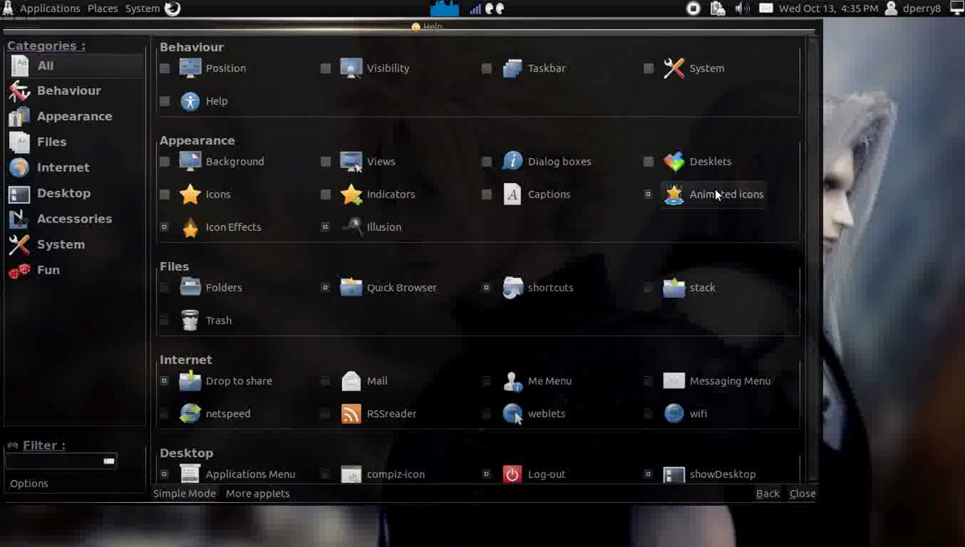
pyautogui.moveTo(715, 194)
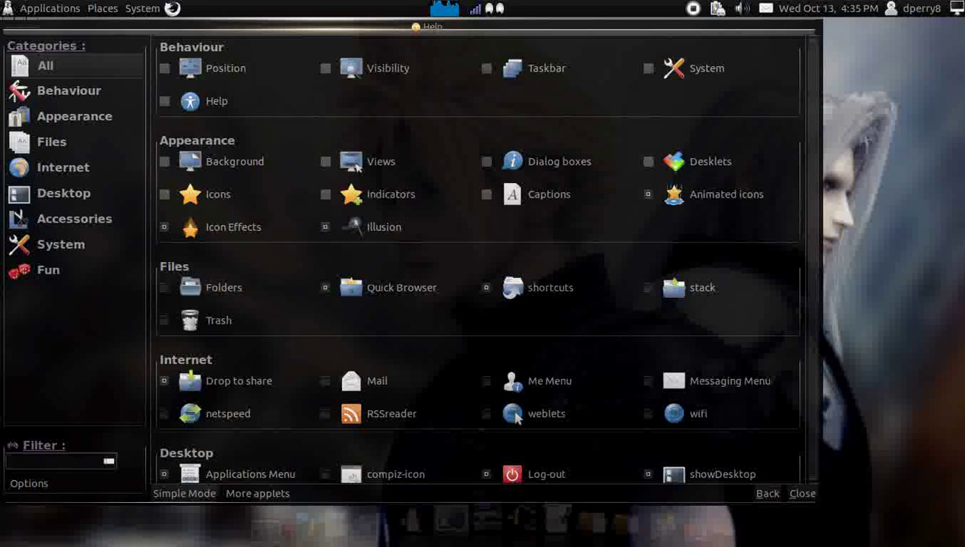
pyautogui.click(717, 199)
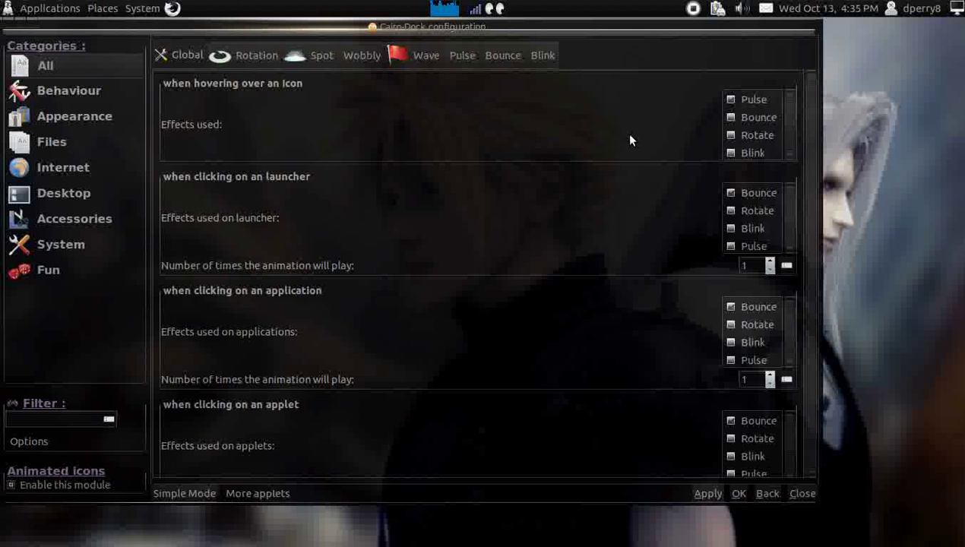
# Enable the Wobbly effect for hovering over an icon, apply it, and try it on the dock.
pyautogui.moveTo(789, 117); pyautogui.dragTo(790, 150)
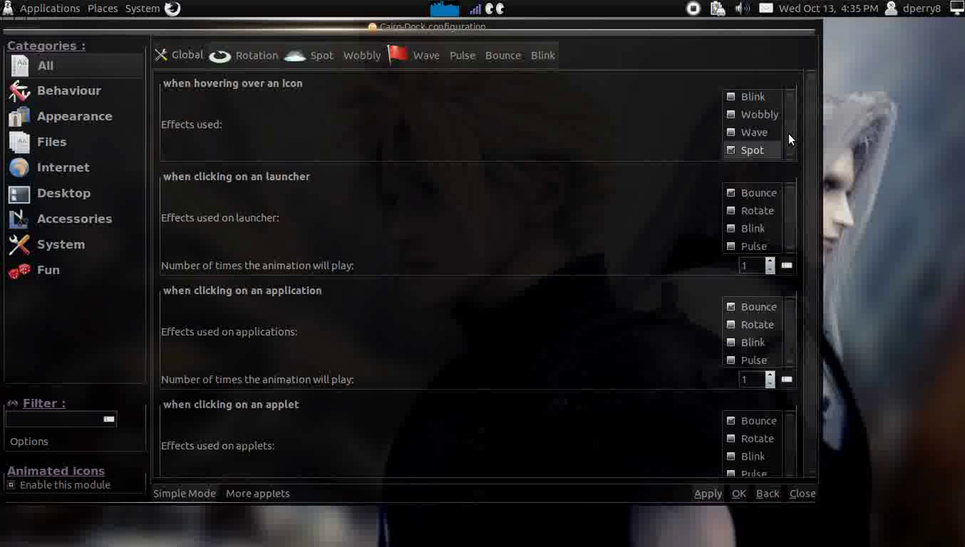
pyautogui.moveTo(788, 135)
pyautogui.mouseDown()
pyautogui.moveTo(792, 108)
pyautogui.moveTo(788, 148)
pyautogui.mouseUp()
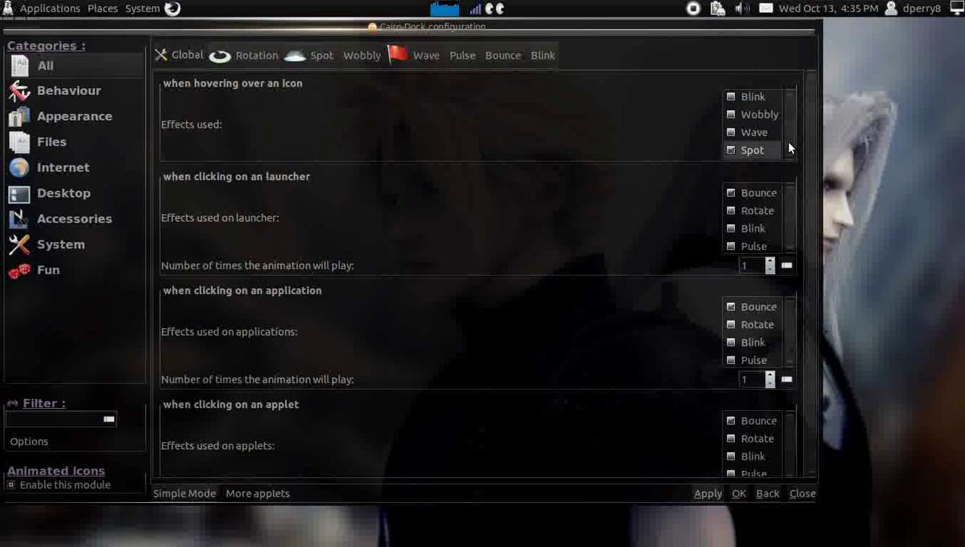
pyautogui.click(730, 112)
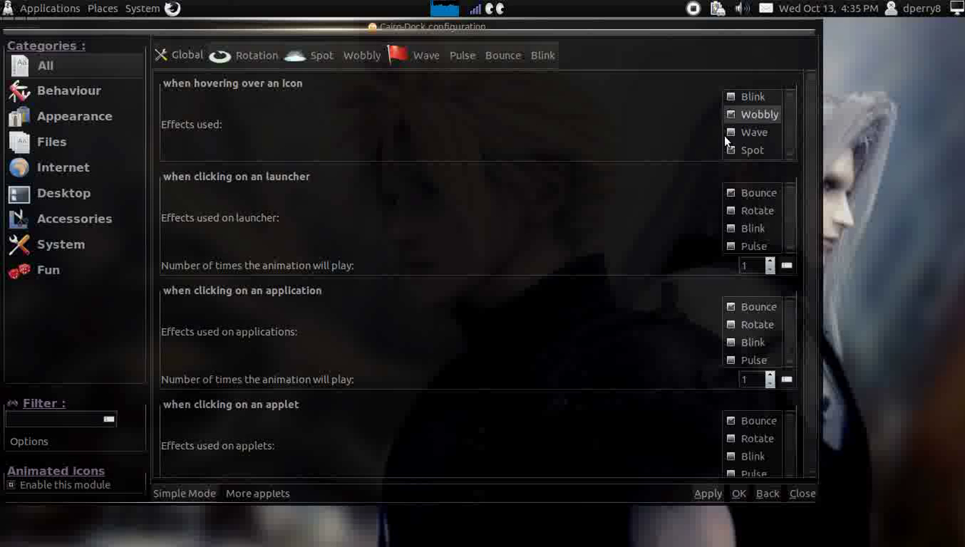
pyautogui.click(701, 492)
pyautogui.moveTo(459, 530)
pyautogui.moveTo(414, 524)
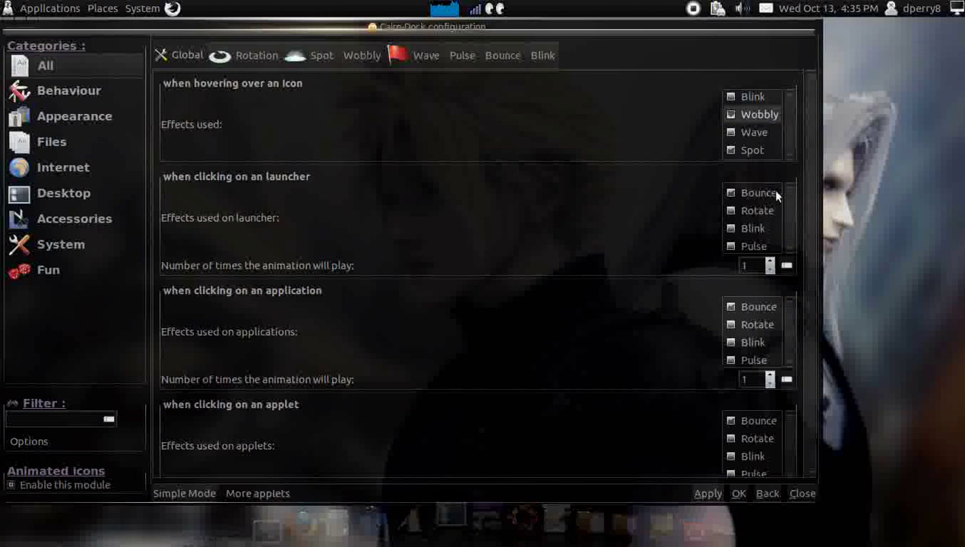
# Select the Rotate effect for hovering over an icon, and select Rotate and Pulse for clicking a launcher.
pyautogui.moveTo(788, 213)
pyautogui.mouseDown()
pyautogui.moveTo(790, 237)
pyautogui.moveTo(789, 218)
pyautogui.mouseUp()
pyautogui.click(730, 205)
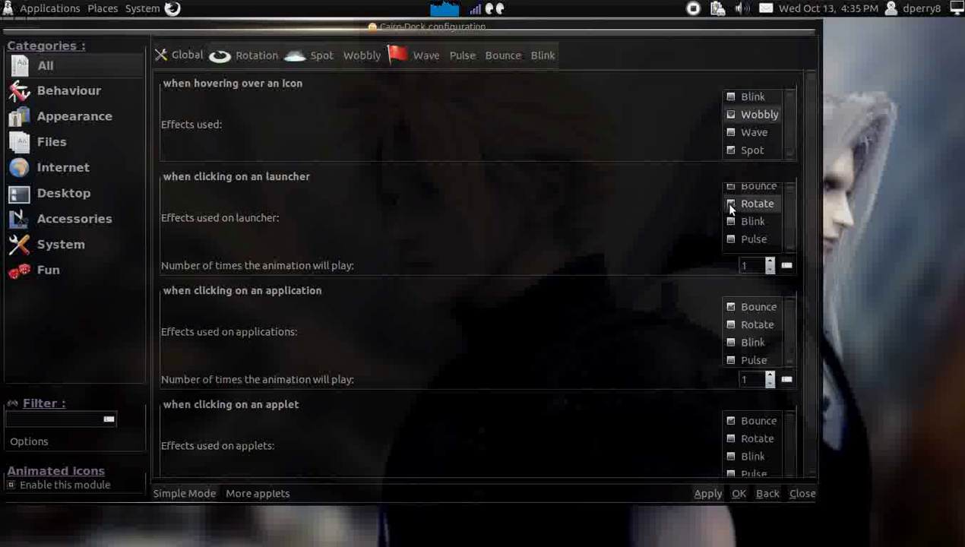
pyautogui.scroll(3, 789, 141)
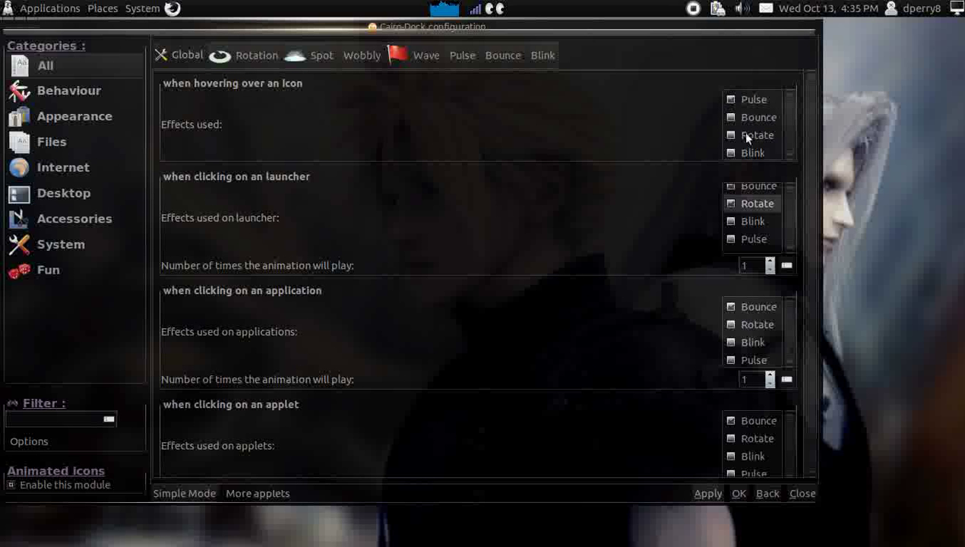
pyautogui.click(734, 135)
pyautogui.click(727, 237)
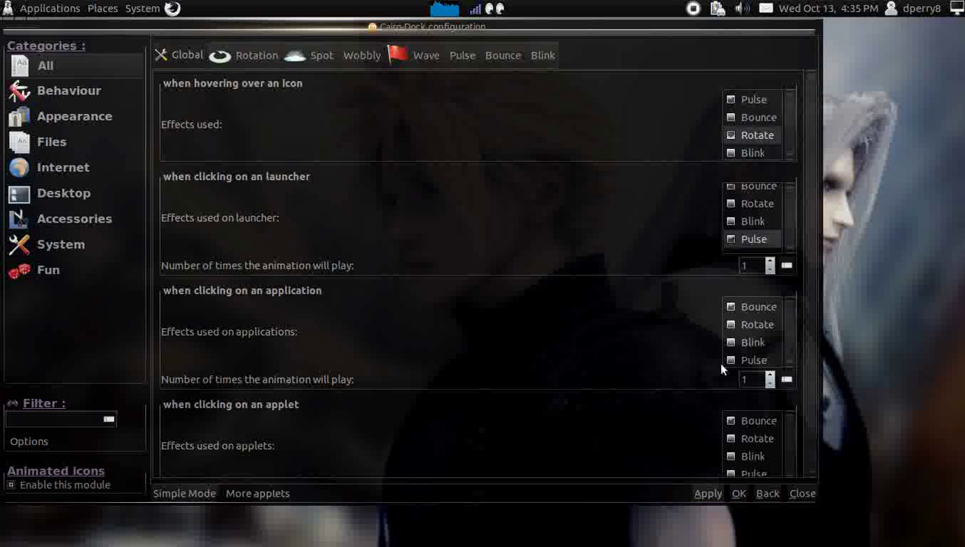
pyautogui.moveTo(519, 521)
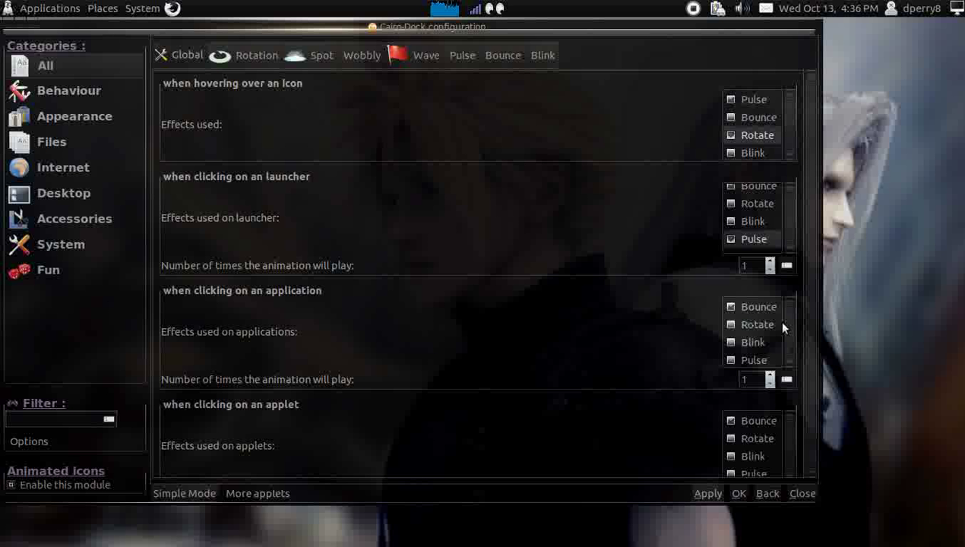
# Look through the Rotation, Spot, Wobbly and Wave animation settings, and return to the Global effects.
pyautogui.moveTo(789, 322)
pyautogui.mouseDown()
pyautogui.moveTo(791, 337)
pyautogui.moveTo(789, 322)
pyautogui.mouseUp()
pyautogui.click(262, 68)
pyautogui.click(302, 65)
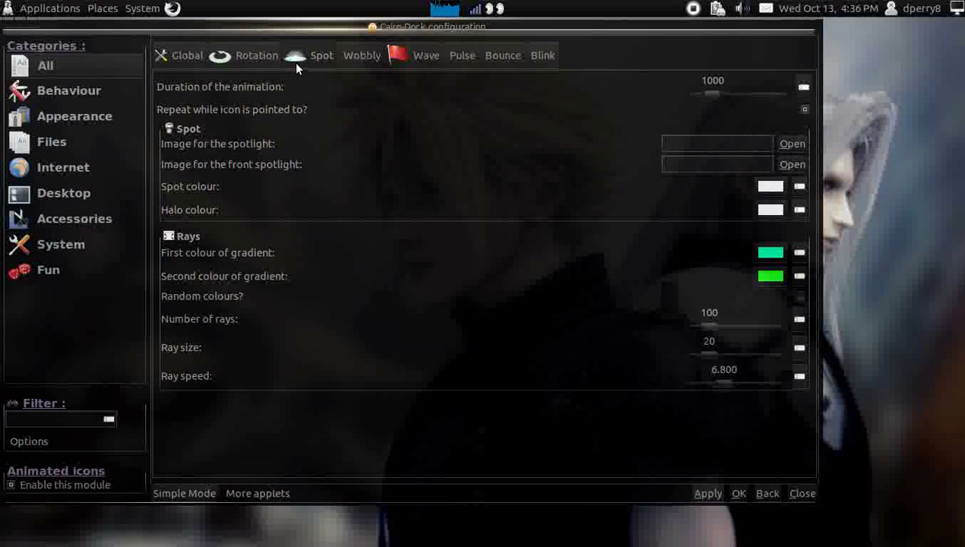
pyautogui.click(351, 66)
pyautogui.click(403, 62)
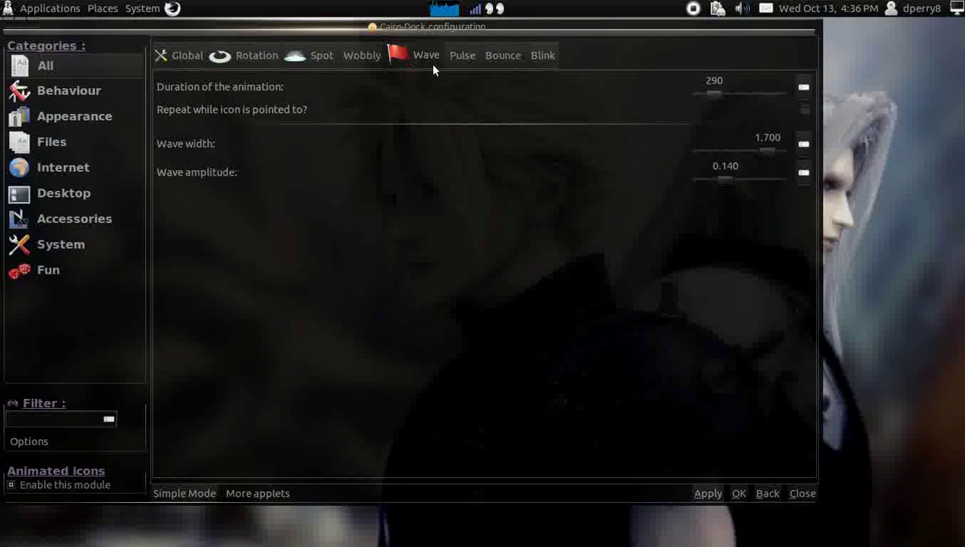
pyautogui.click(256, 58)
pyautogui.click(183, 58)
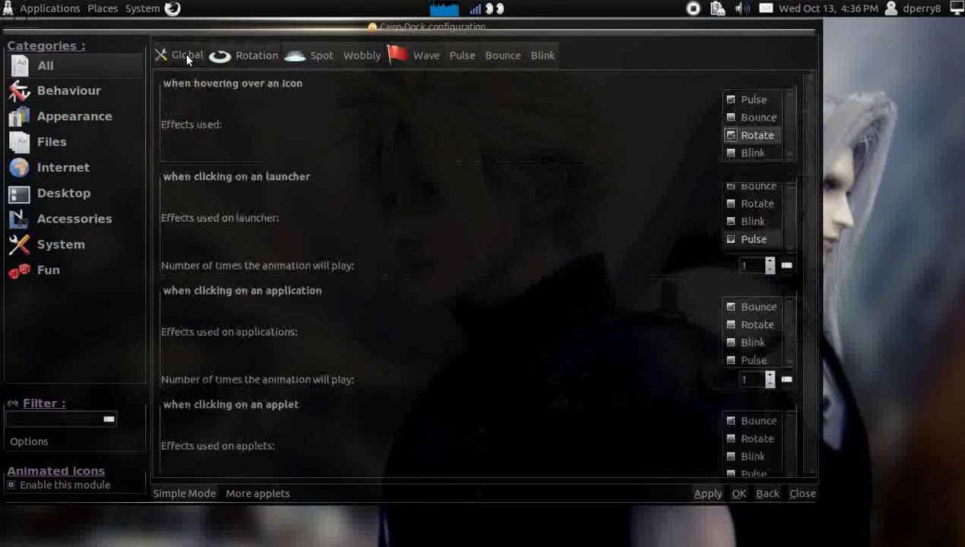
# Return to the list of all modules, open the Background settings and look at the options for filling the background.
pyautogui.click(118, 64)
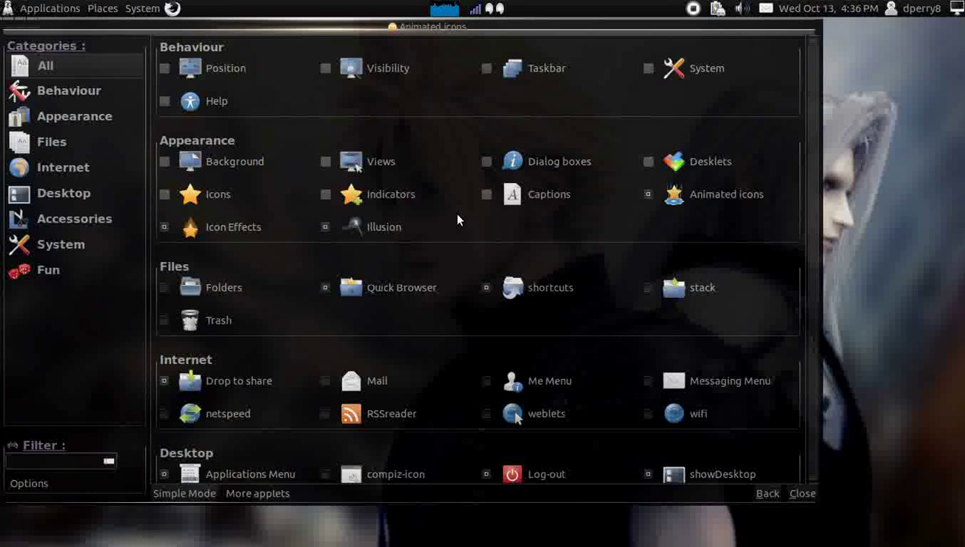
pyautogui.click(245, 160)
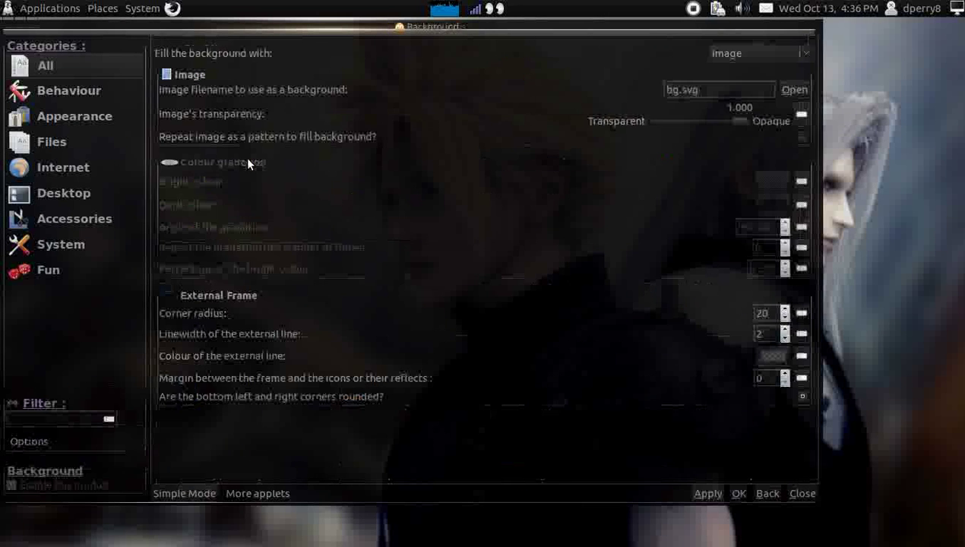
pyautogui.click(751, 60)
pyautogui.click(751, 61)
# Browse the Pictures folder for a dock background image and leave the file chooser without choosing one.
pyautogui.click(795, 90)
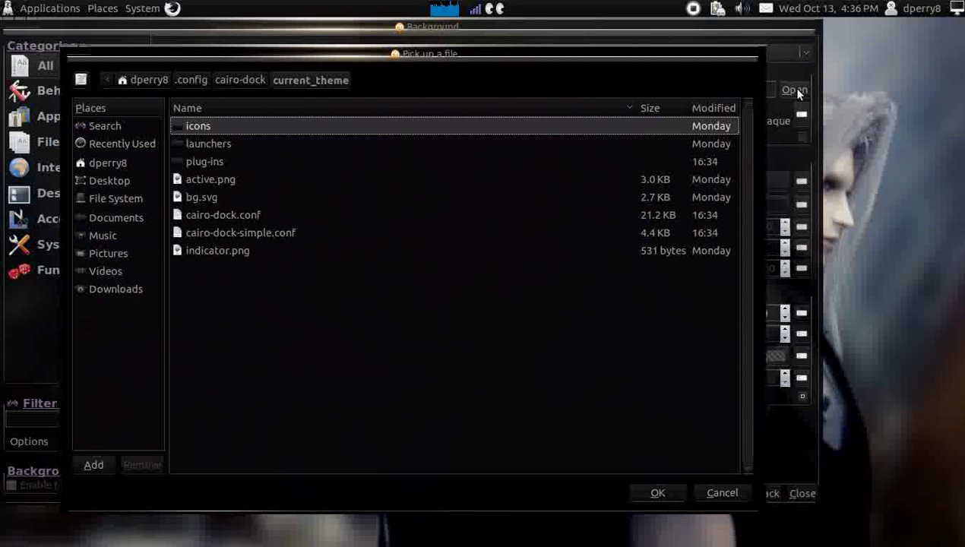
pyautogui.click(102, 252)
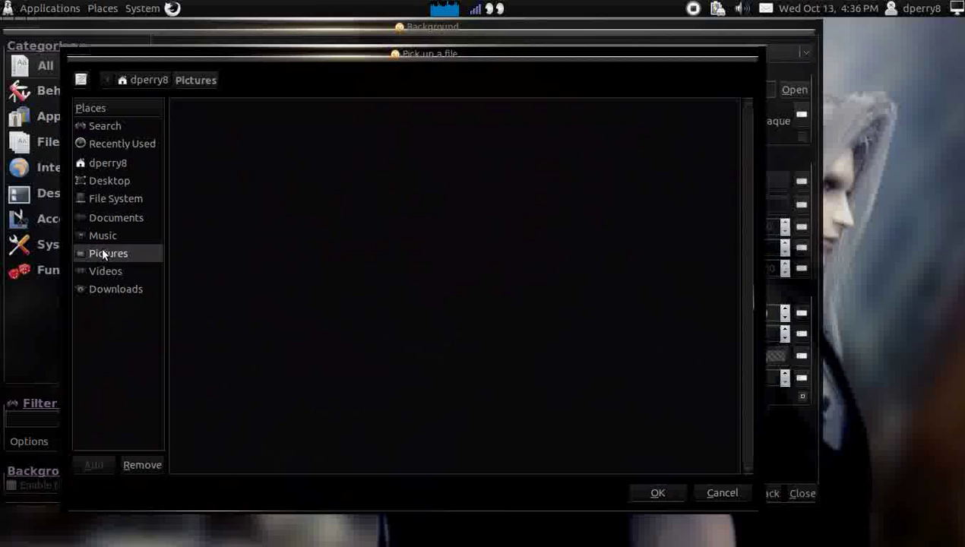
pyautogui.click(291, 250)
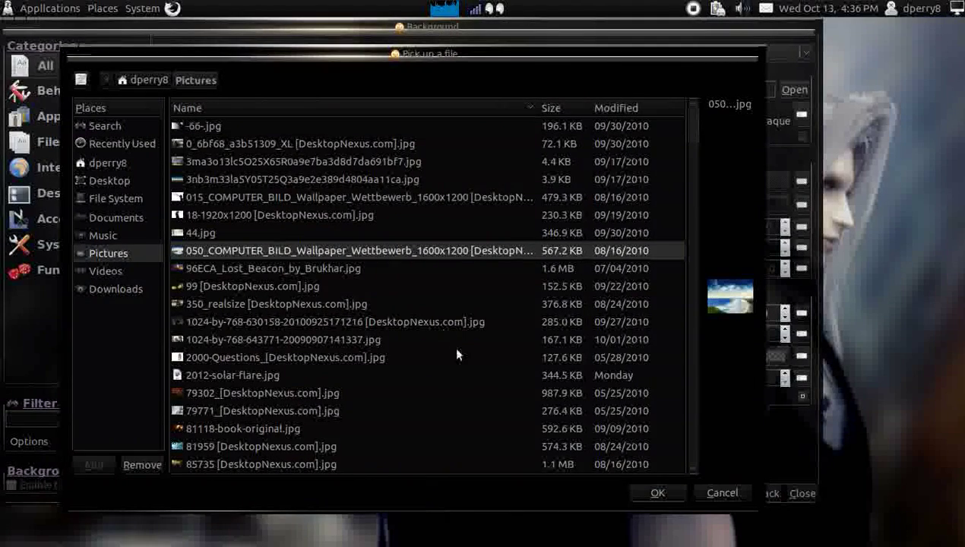
pyautogui.click(713, 493)
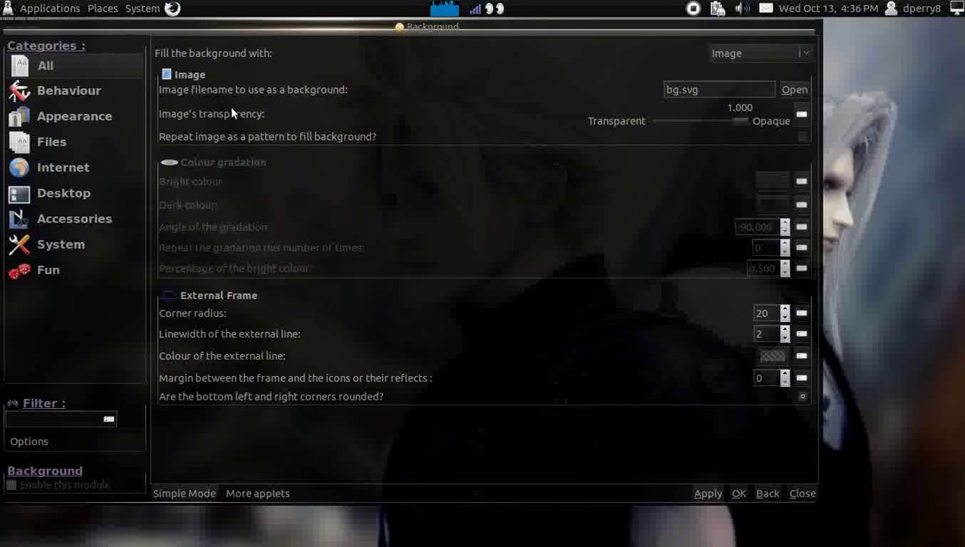
# From the list of all modules, enable the Cairo-Penguin and clock applets and check them on the dock.
pyautogui.click(110, 67)
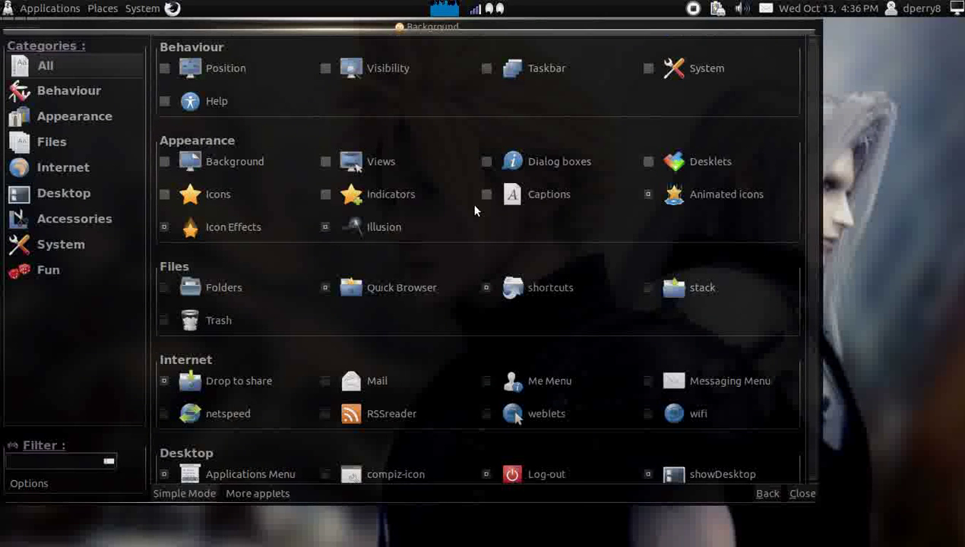
pyautogui.scroll(-2, 474, 211)
pyautogui.scroll(-1, 474, 211)
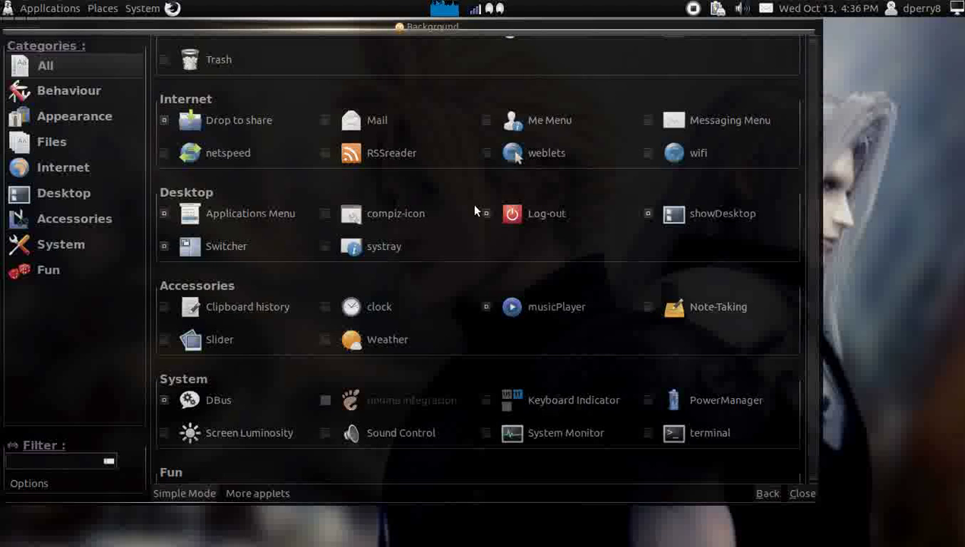
pyautogui.scroll(-1, 474, 210)
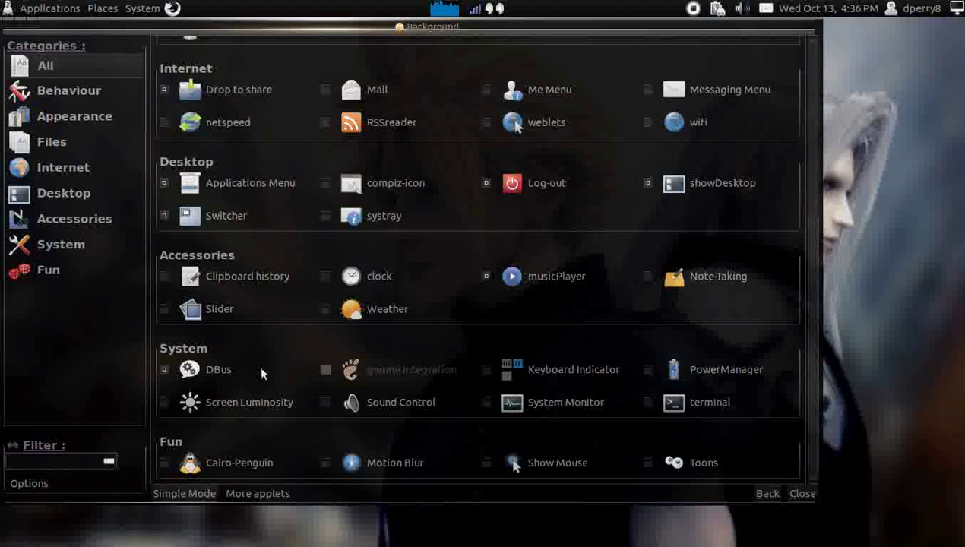
pyautogui.click(164, 464)
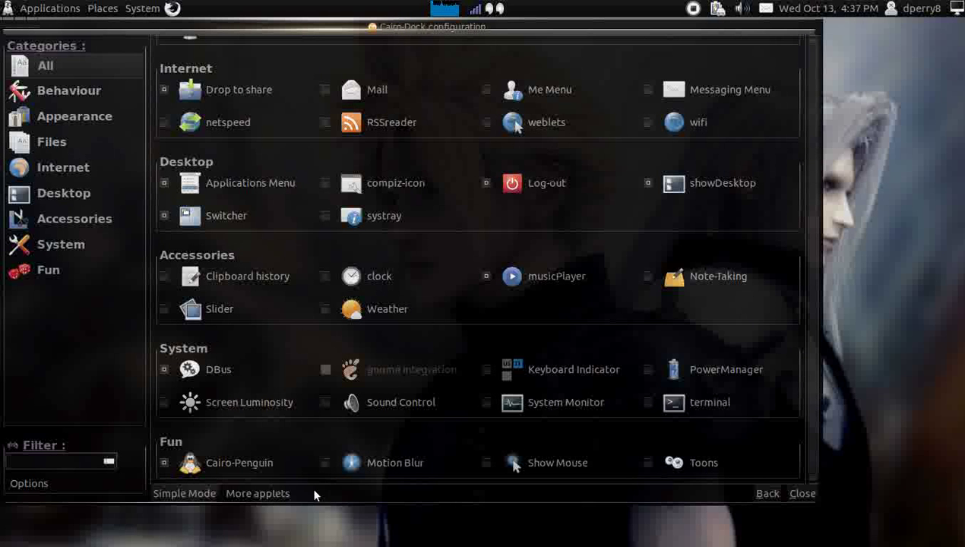
pyautogui.moveTo(261, 527)
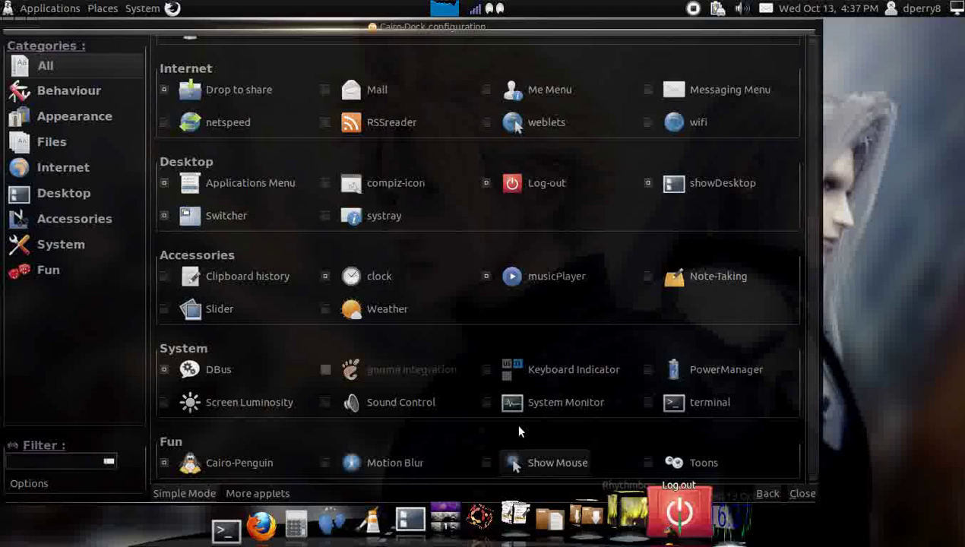
# Open the clock applet's settings and look through its Desklet, Configuration and Icon options.
pyautogui.click(380, 276)
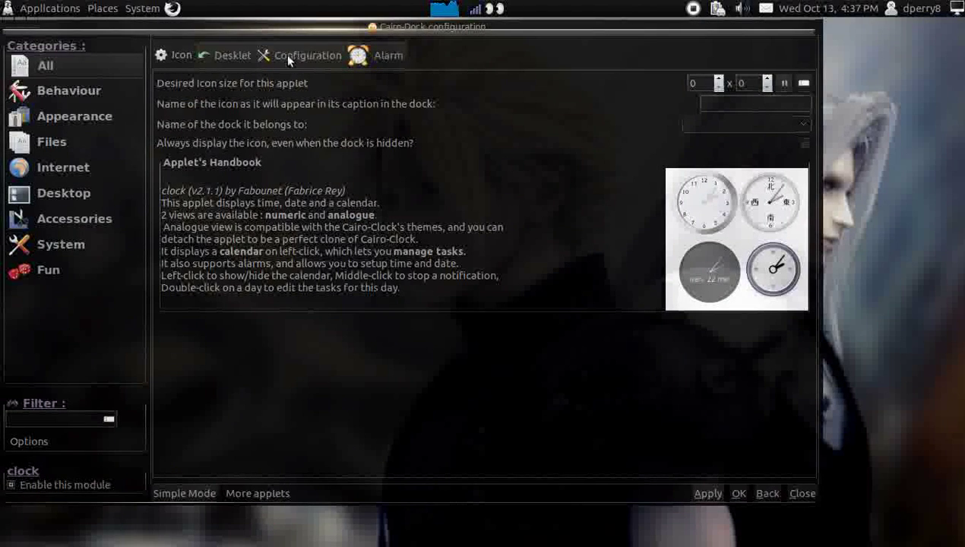
pyautogui.click(237, 55)
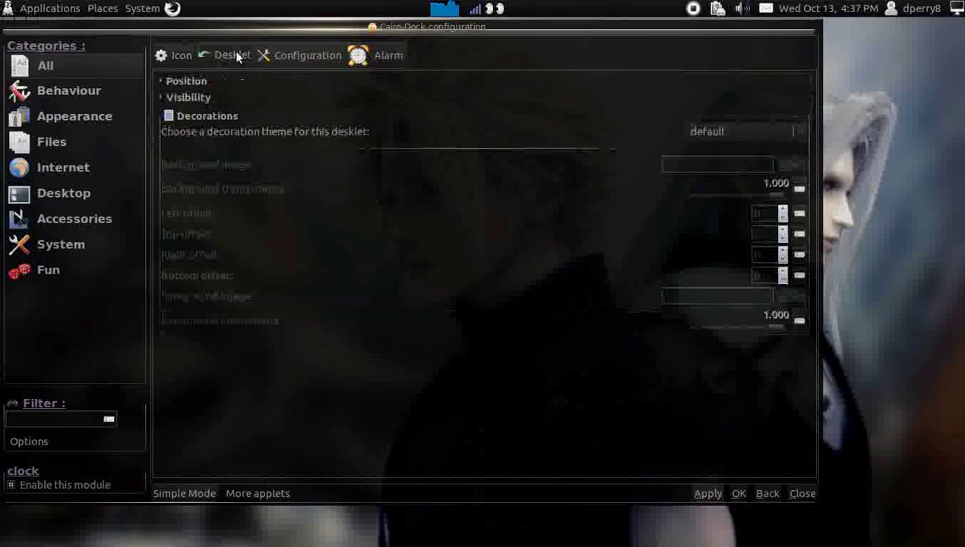
pyautogui.click(294, 54)
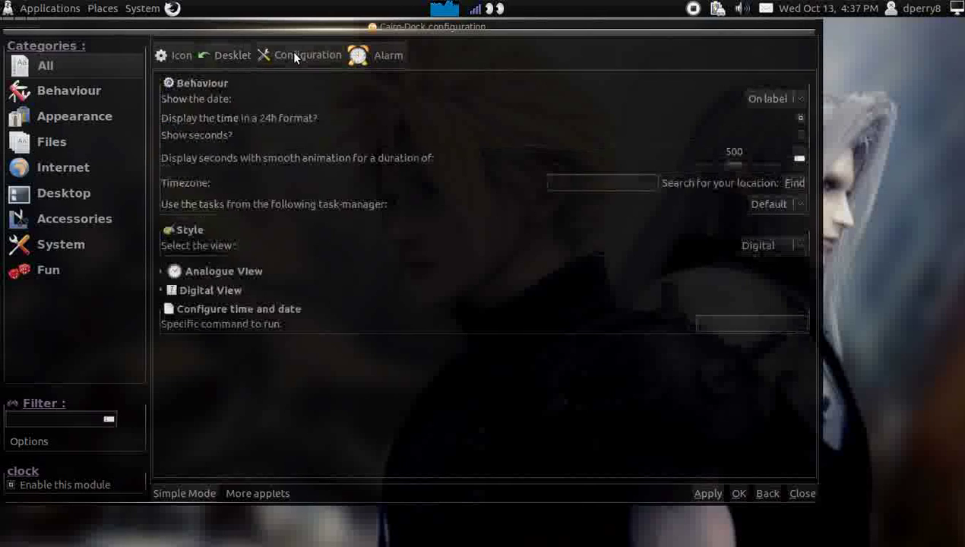
pyautogui.click(224, 55)
pyautogui.click(187, 53)
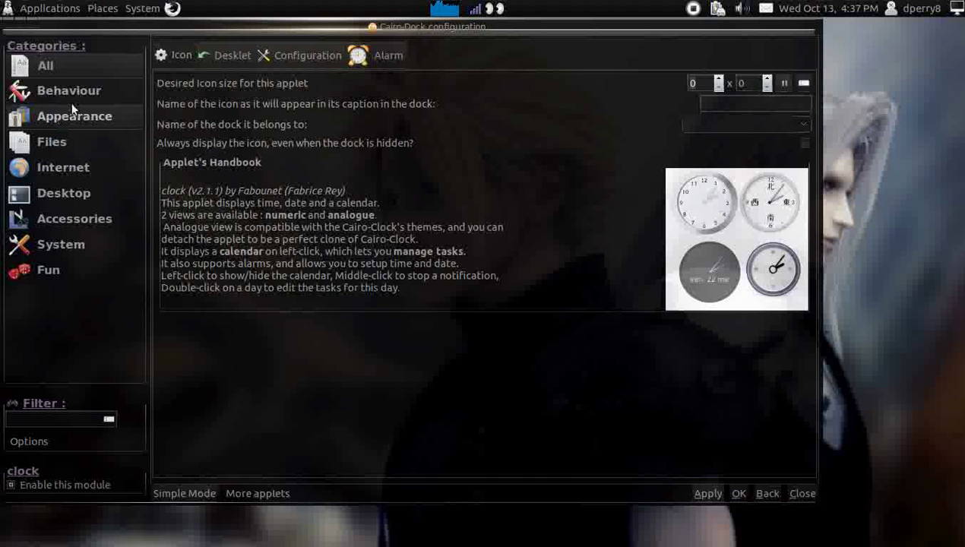
# Return to the list of all modules, enable the Weather applet and view its forecast on the dock.
pyautogui.click(83, 74)
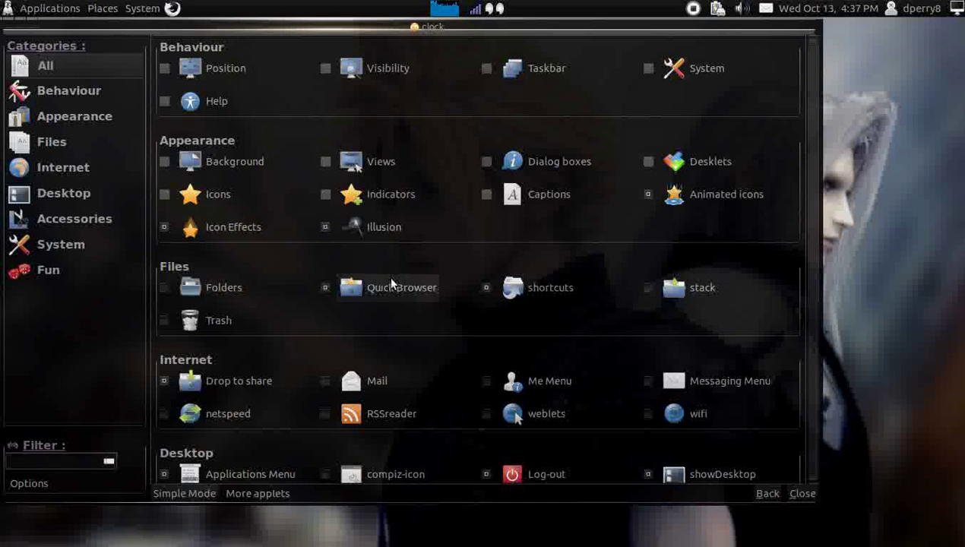
pyautogui.scroll(-1, 439, 309)
pyautogui.scroll(-4, 438, 310)
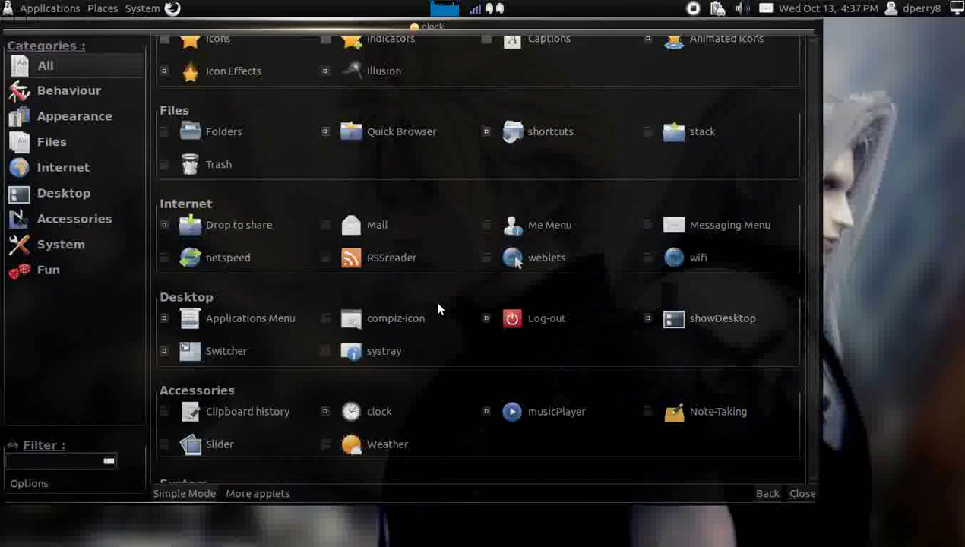
pyautogui.scroll(-1, 438, 309)
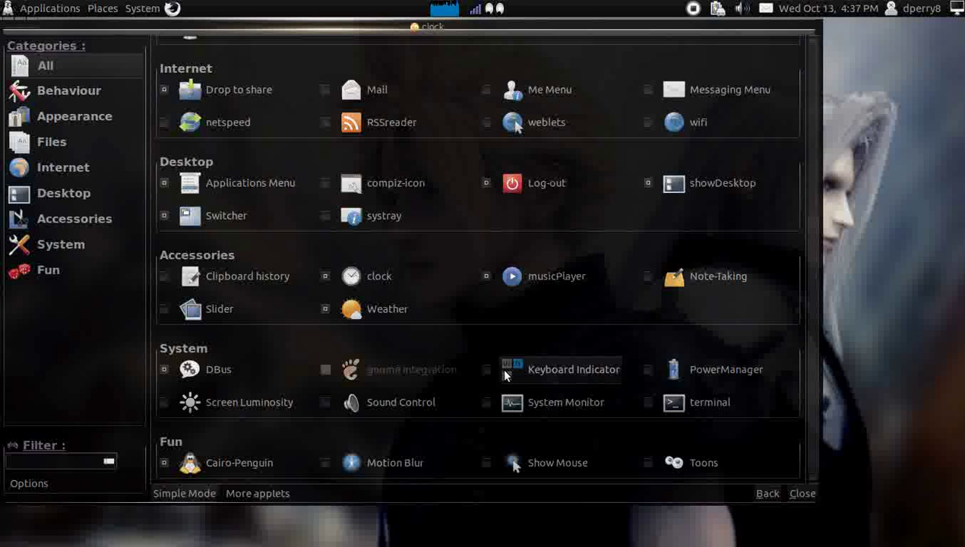
pyautogui.moveTo(461, 543)
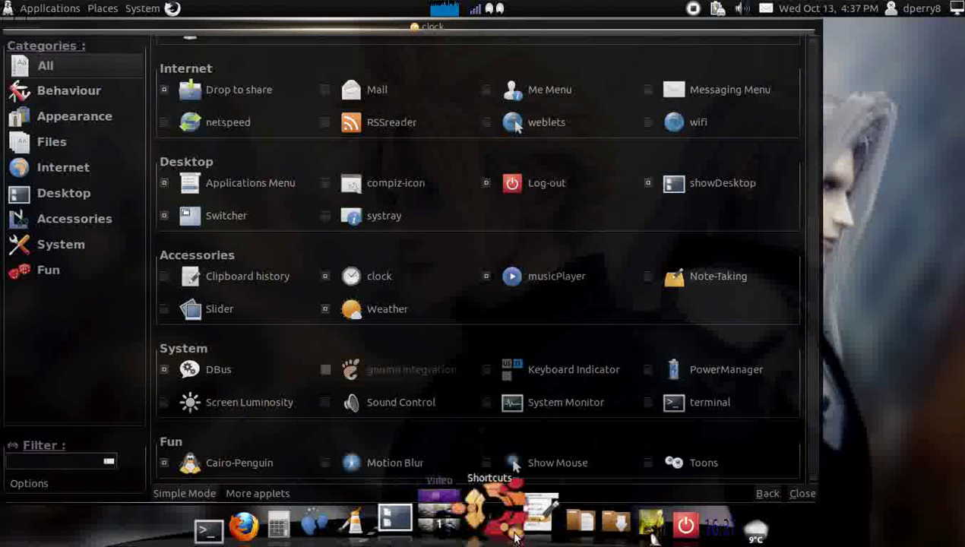
pyautogui.moveTo(738, 524)
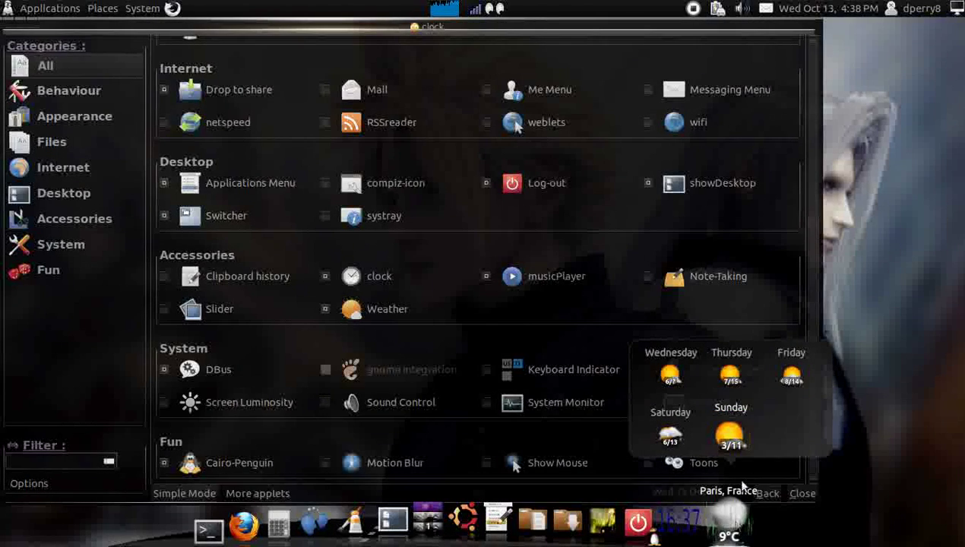
# Open the Weather applet's settings and look through its location, forecast and theme configuration.
pyautogui.click(379, 308)
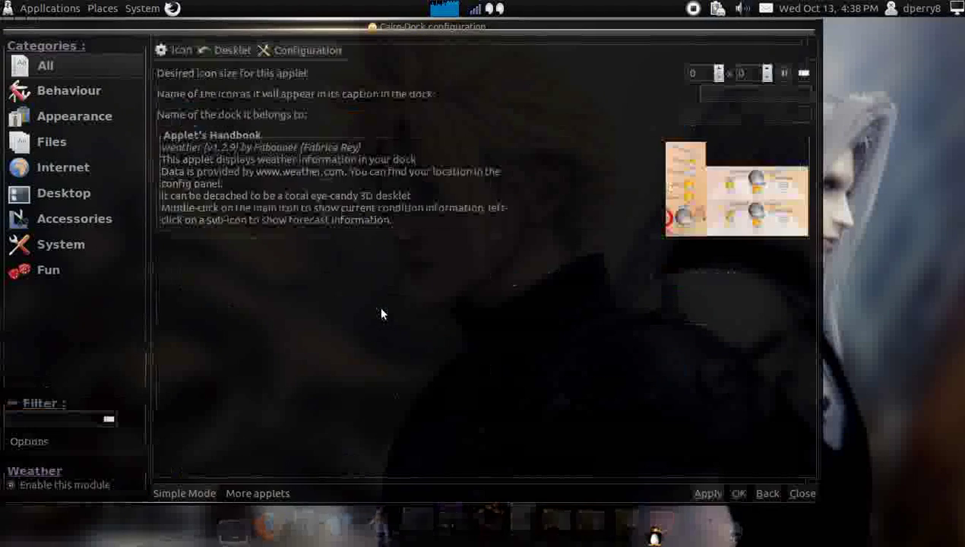
pyautogui.click(273, 49)
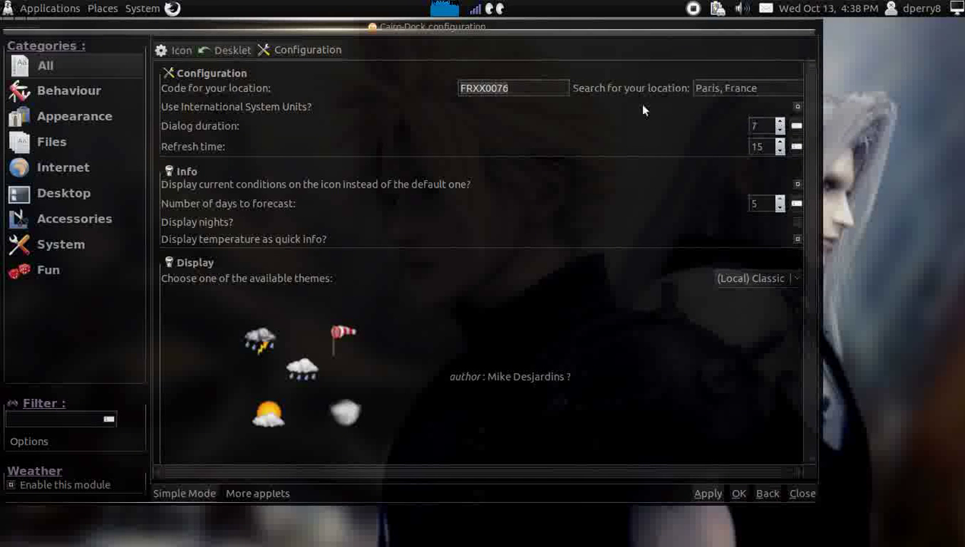
pyautogui.click(180, 51)
# Return to the list of all modules, look over the available applets and close the dock configuration.
pyautogui.click(103, 66)
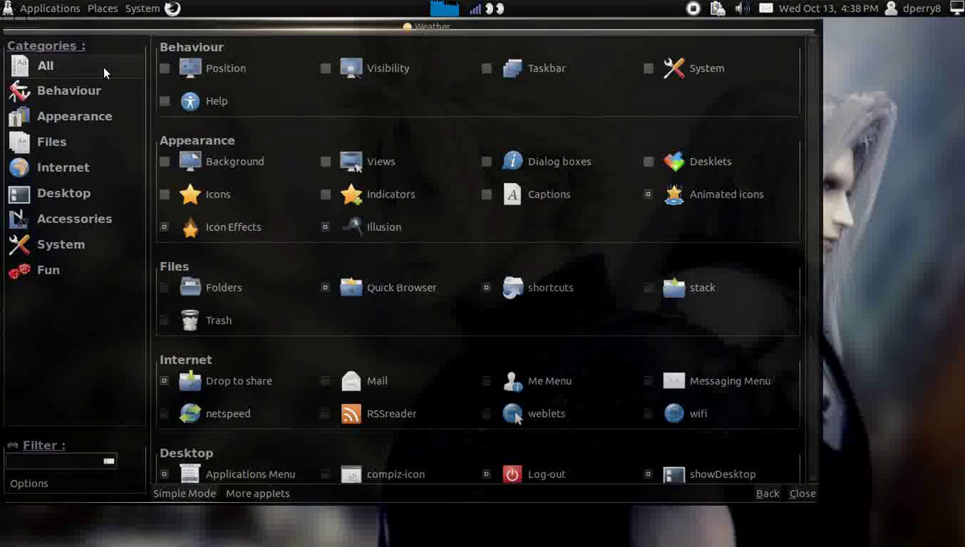
pyautogui.scroll(-5, 500, 232)
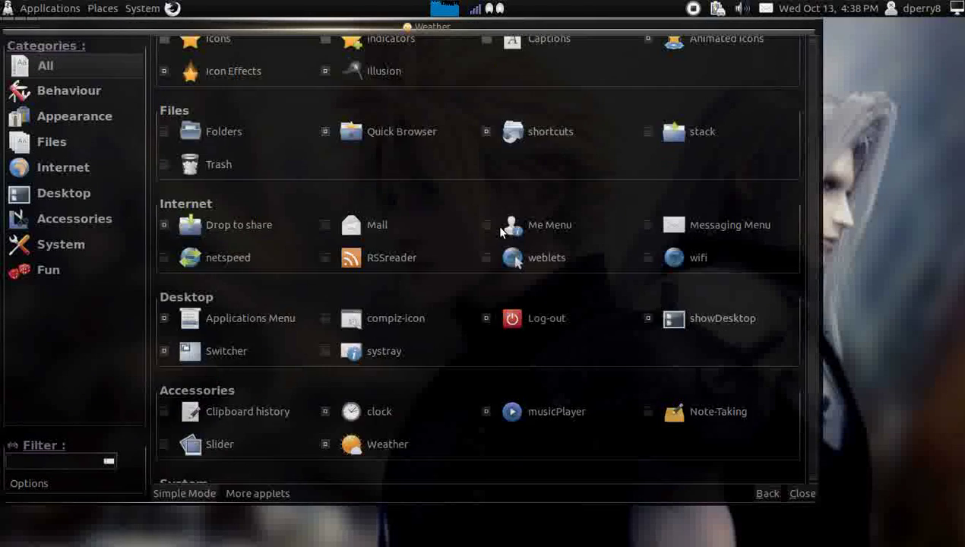
pyautogui.scroll(5, 500, 230)
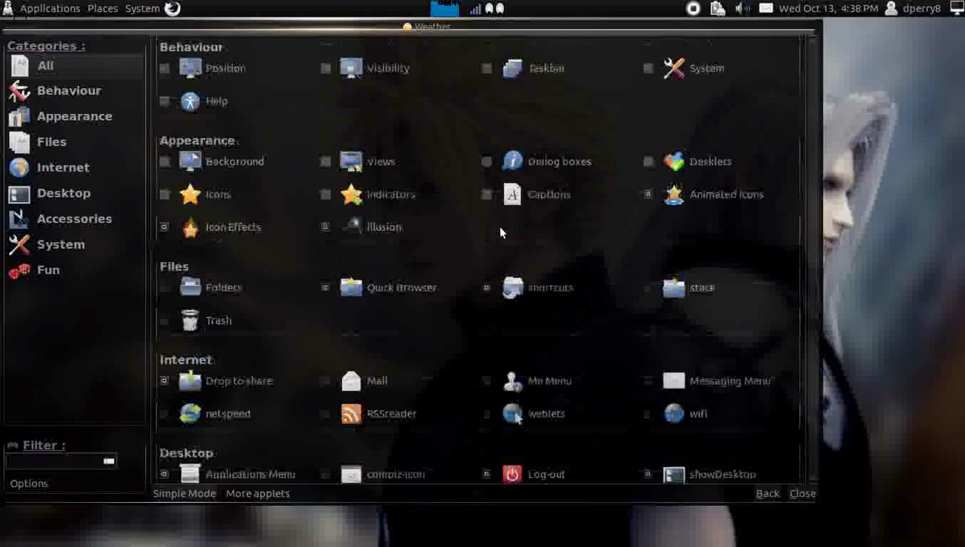
pyautogui.click(13, 28)
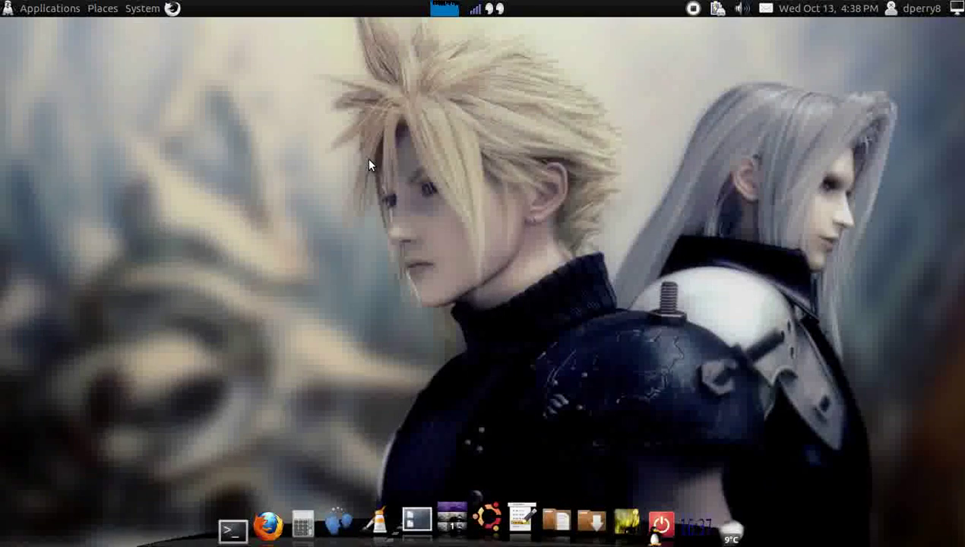